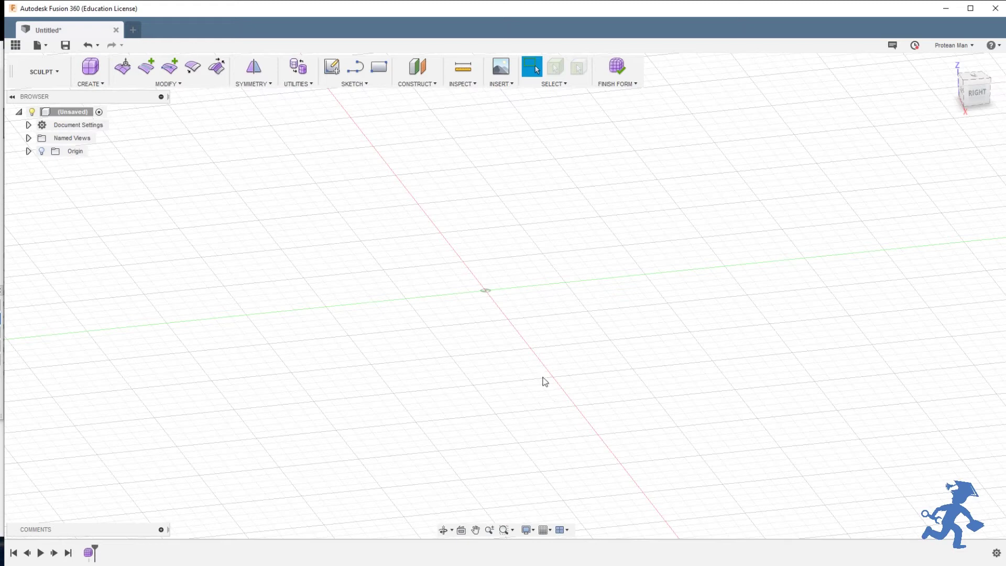
pyautogui.keyDown('shift'); pyautogui.moveTo(487, 299); pyautogui.dragTo(501, 300, button='middle'); pyautogui.keyUp('shift')
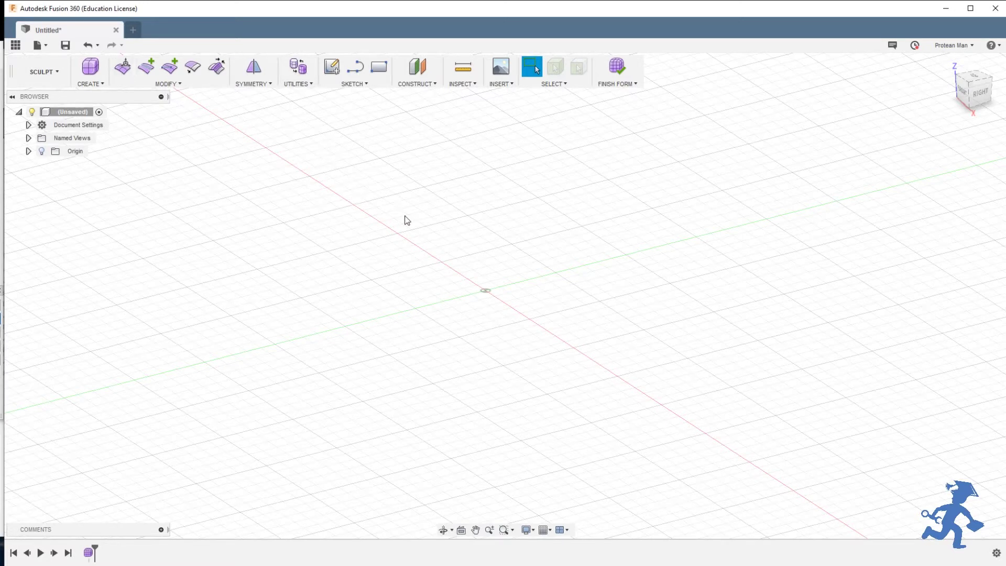
pyautogui.click(506, 86)
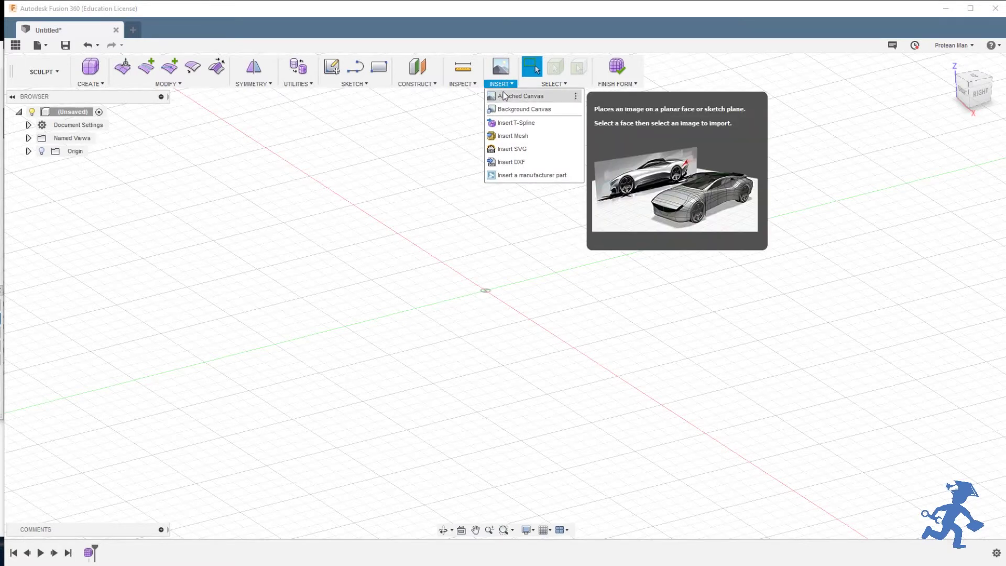
pyautogui.click(503, 85)
pyautogui.click(505, 85)
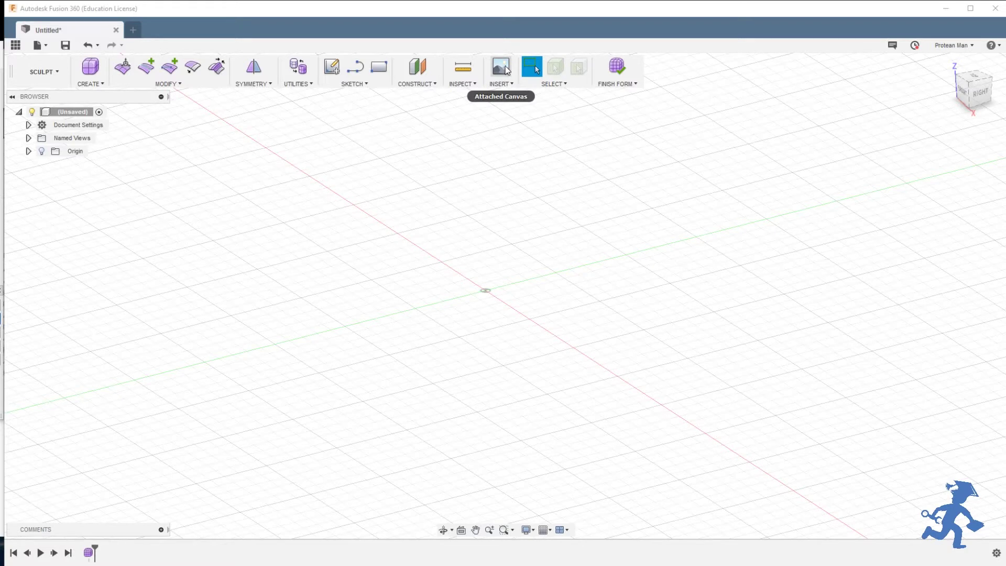
pyautogui.click(504, 85)
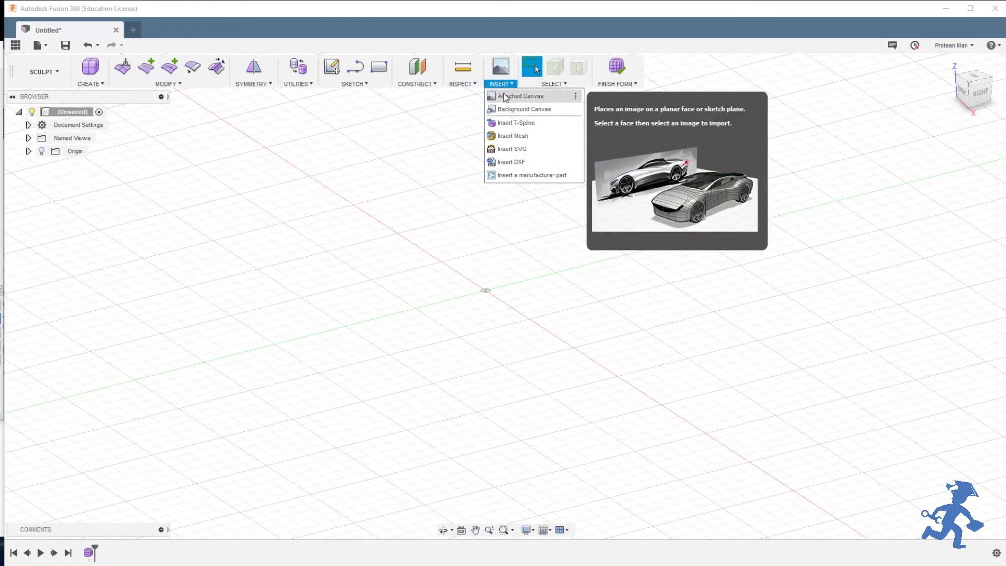
pyautogui.click(505, 96)
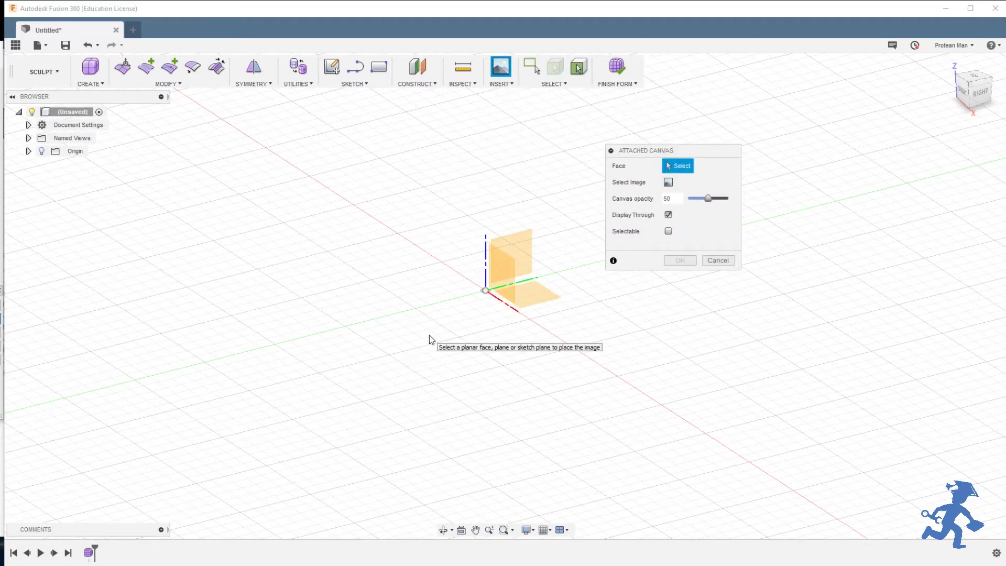
pyautogui.scroll(-3, 434, 337)
pyautogui.scroll(3, 435, 335)
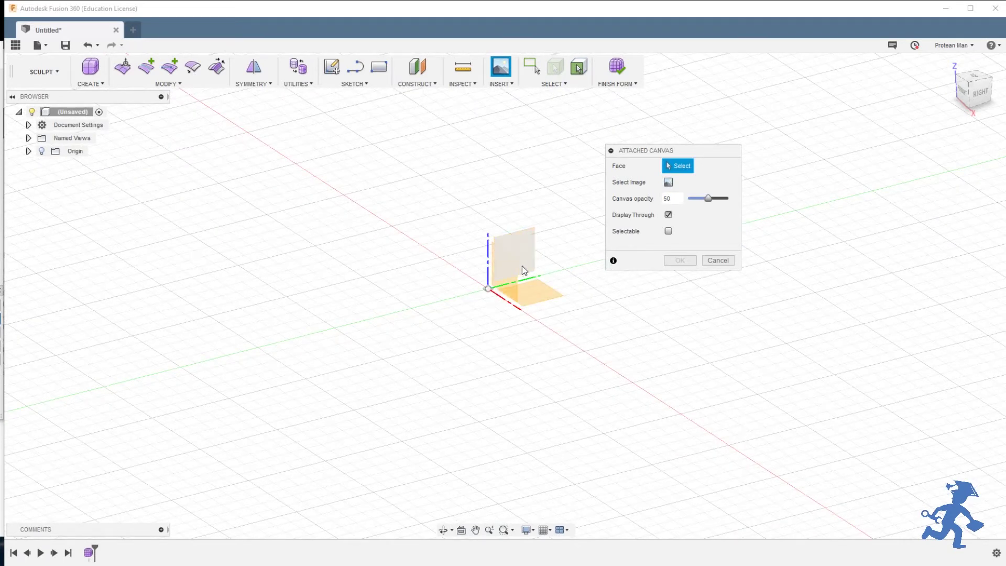
pyautogui.moveTo(971, 76)
pyautogui.mouseDown()
pyautogui.moveTo(975, 103)
pyautogui.moveTo(972, 84)
pyautogui.mouseUp()
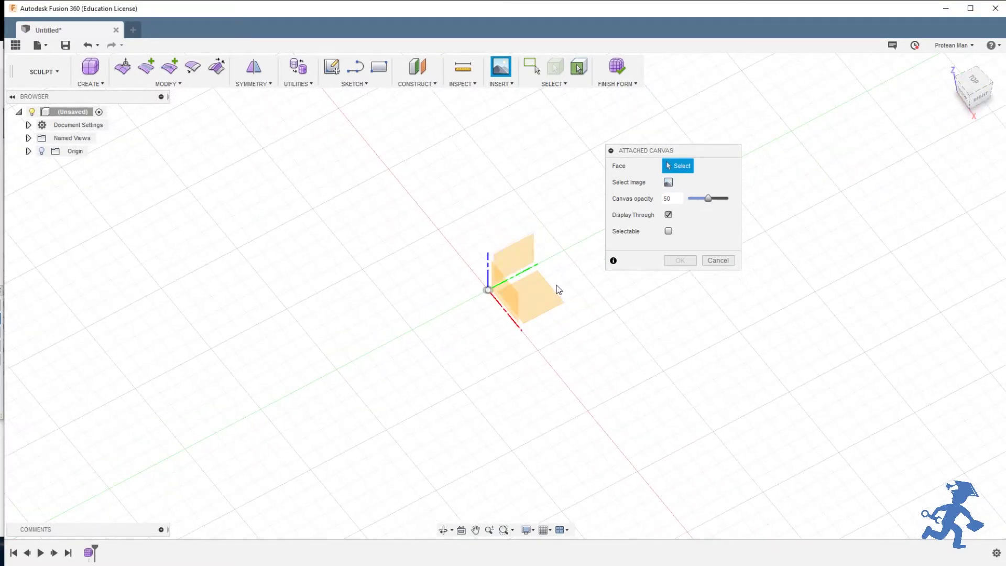
pyautogui.keyDown('shift'); pyautogui.moveTo(553, 312); pyautogui.dragTo(526, 260, button='middle'); pyautogui.keyUp('shift')
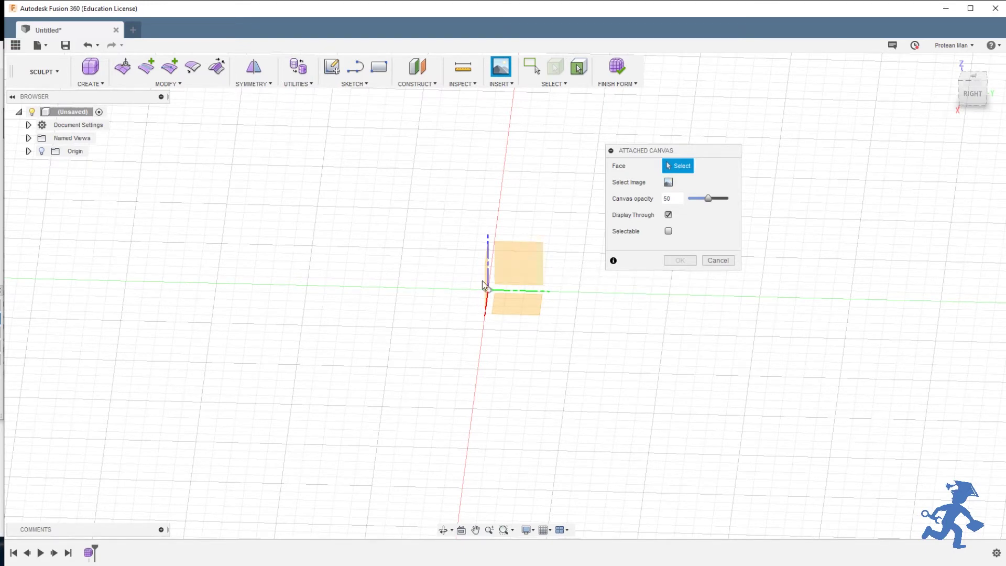
pyautogui.keyDown('shift'); pyautogui.moveTo(482, 281); pyautogui.dragTo(525, 289, button='middle'); pyautogui.keyUp('shift')
pyautogui.click(724, 260)
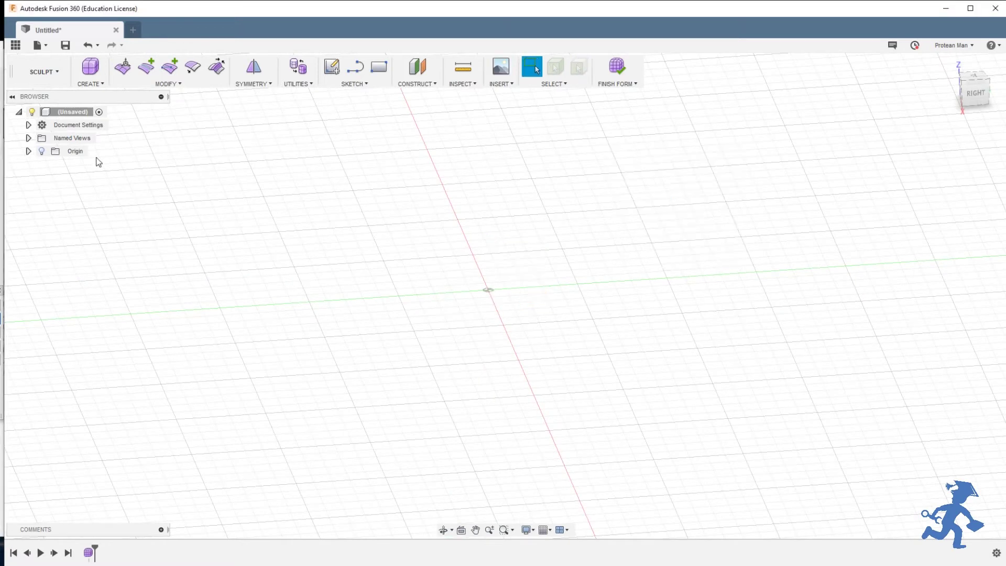
# Switch to the Model workspace and create a new-body box about 128 × 65 mm around the origin, 45 mm high
pyautogui.click(45, 72)
pyautogui.click(38, 112)
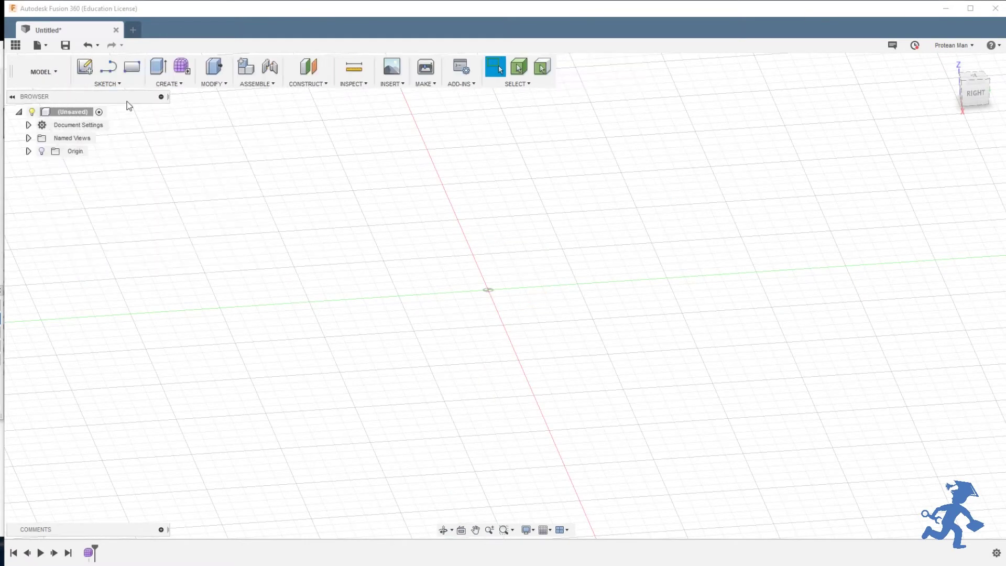
pyautogui.click(167, 84)
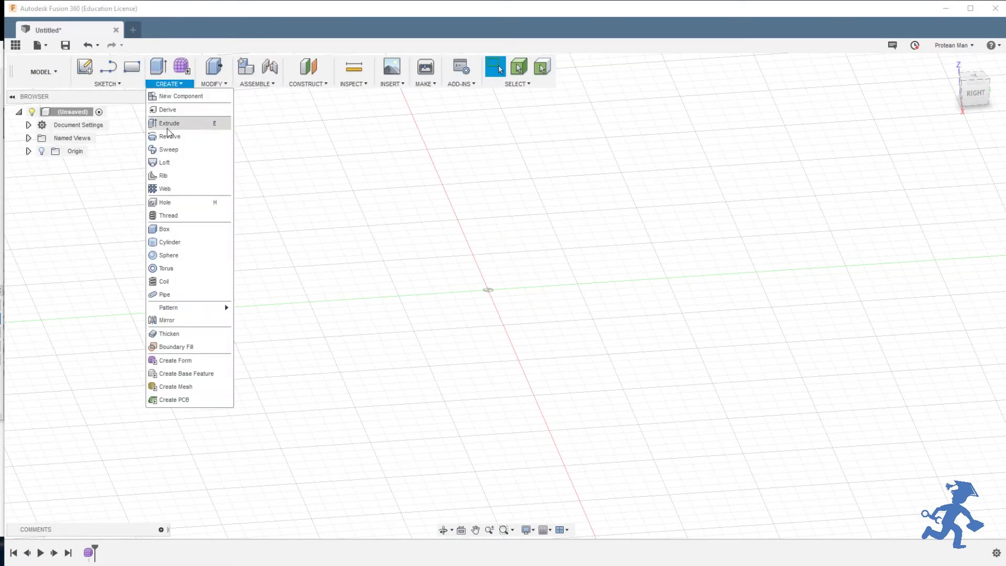
pyautogui.click(161, 234)
pyautogui.click(496, 299)
pyautogui.click(488, 290)
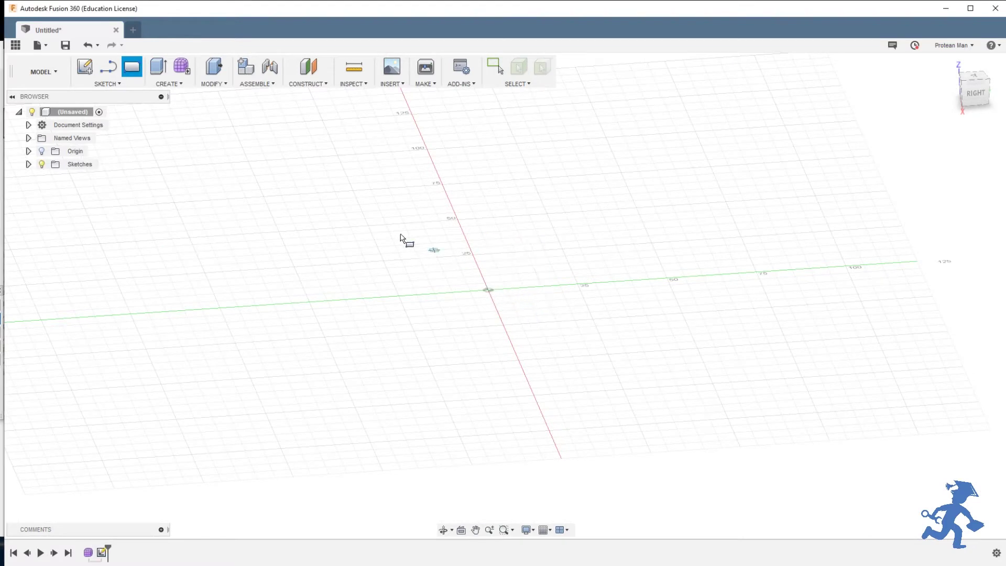
pyautogui.click(664, 384)
pyautogui.write('45')
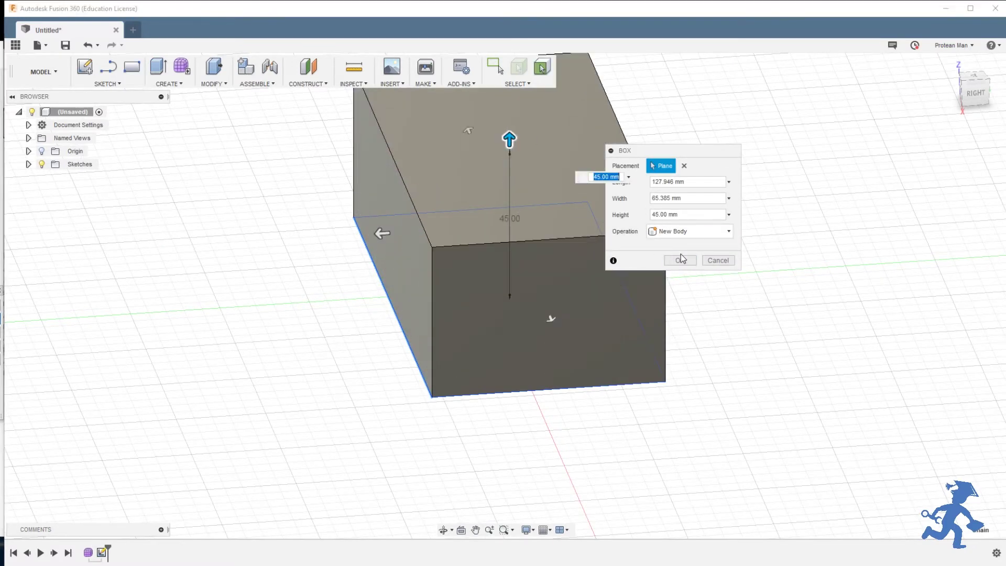
pyautogui.click(681, 260)
pyautogui.click(392, 66)
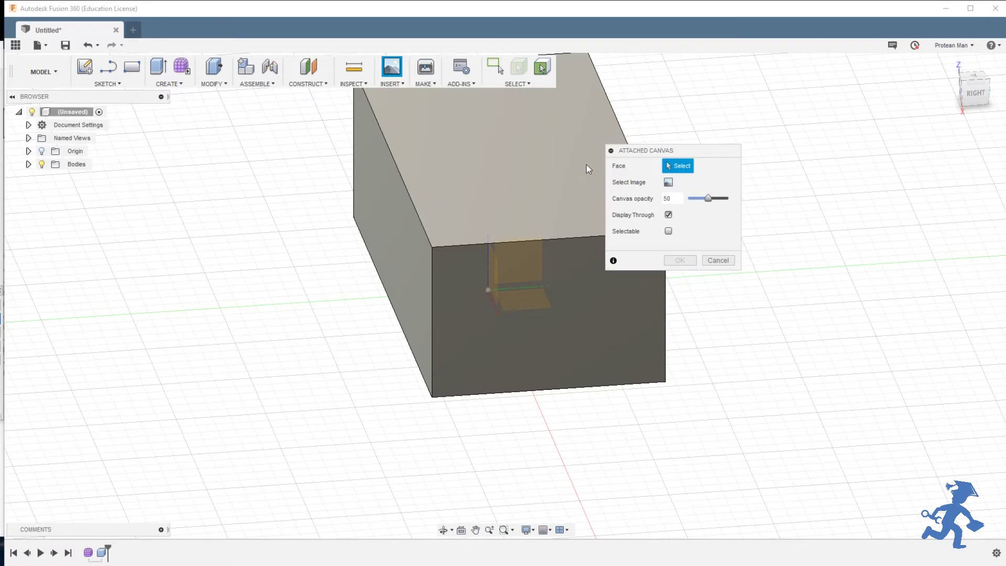
pyautogui.click(729, 263)
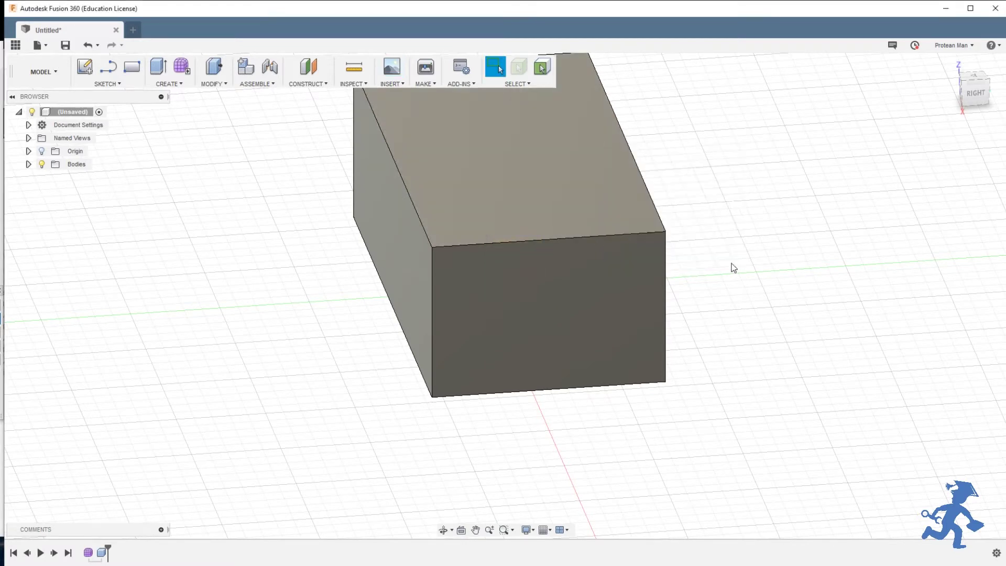
# Create a 20 mm diameter sphere as a new body at the lower edge of the box's front face
pyautogui.click(152, 85)
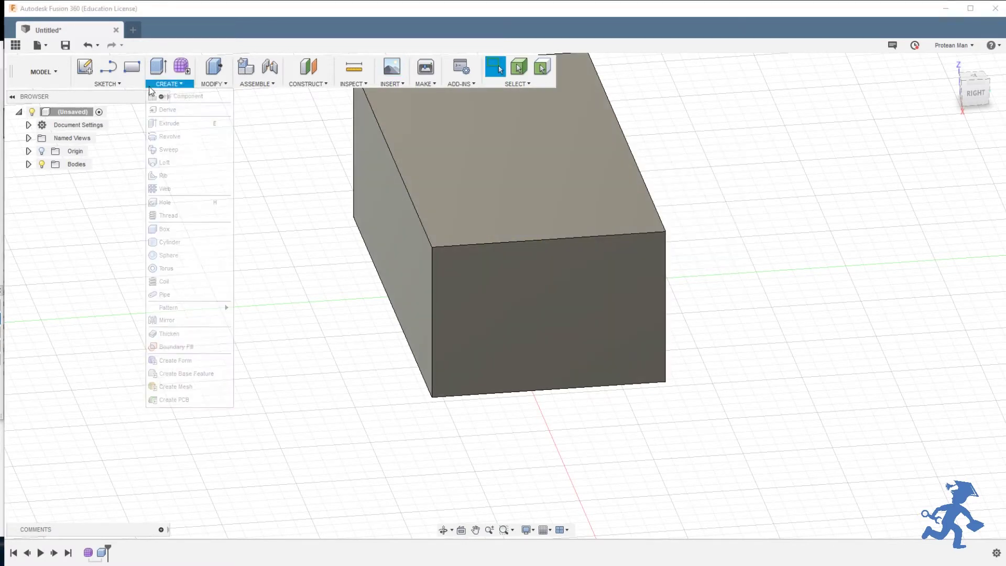
pyautogui.click(164, 229)
pyautogui.click(528, 302)
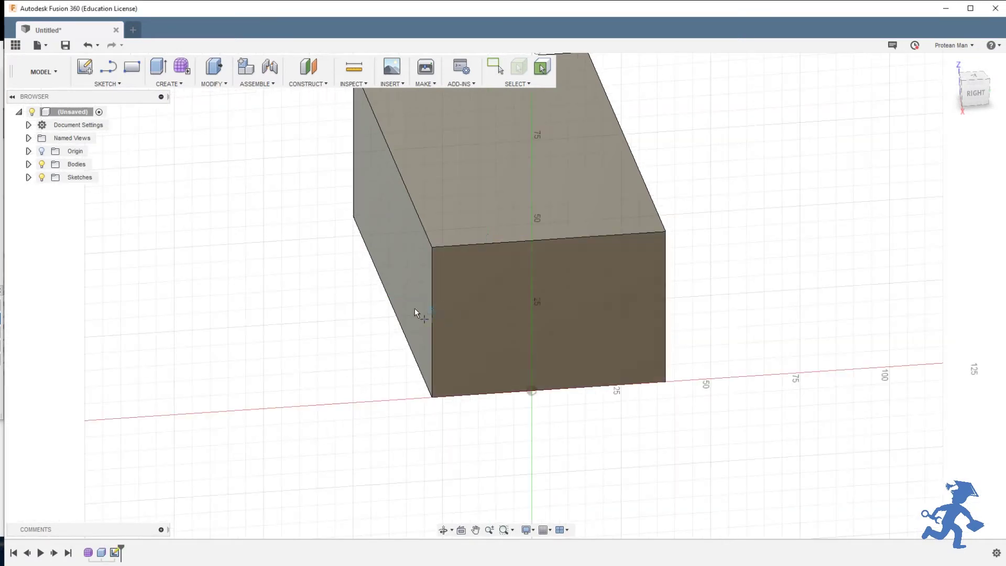
pyautogui.click(524, 380)
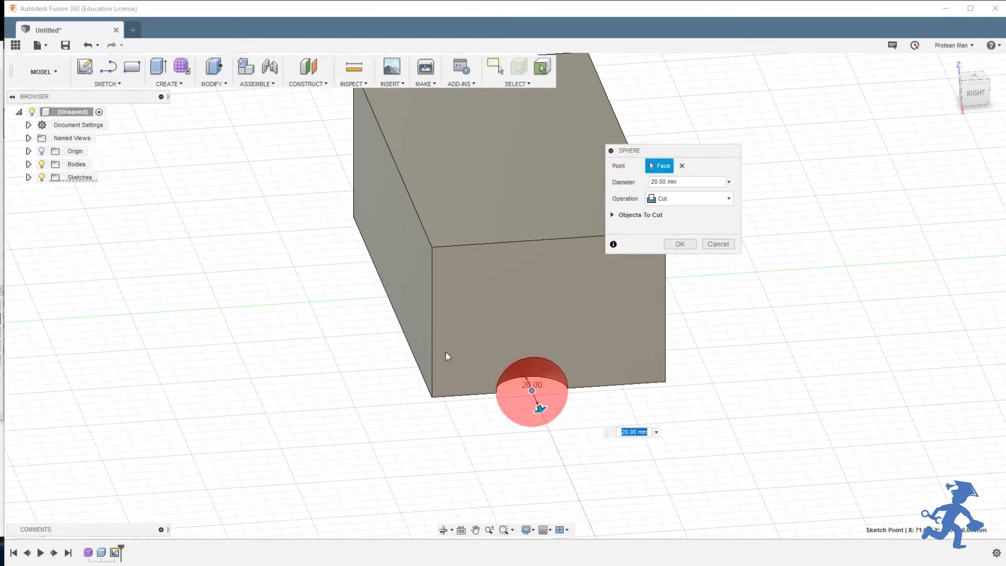
pyautogui.click(690, 198)
pyautogui.click(673, 253)
pyautogui.click(681, 244)
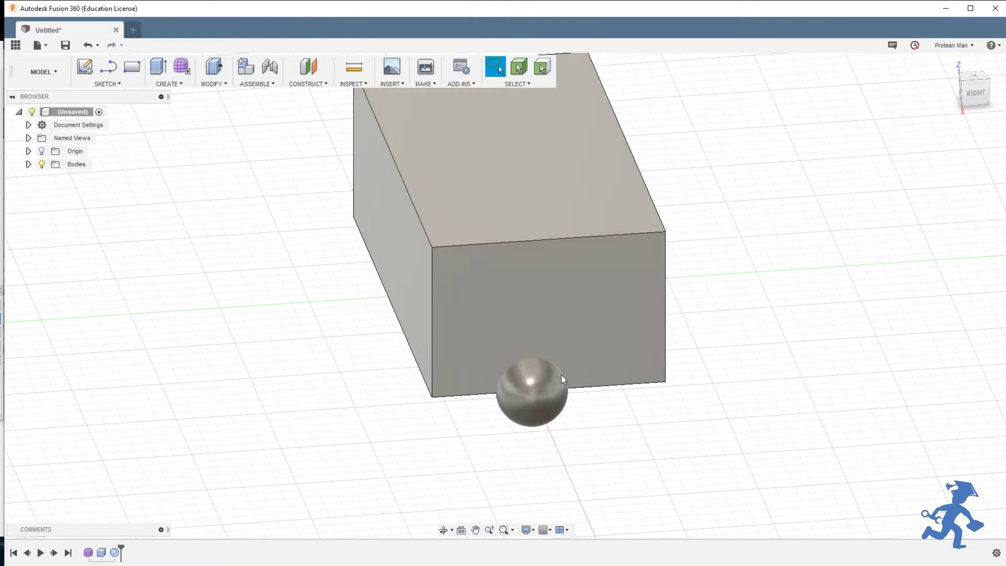
# Move the sphere away from the box so it sits beside the box's long side
pyautogui.press('m')
pyautogui.click(542, 385)
pyautogui.moveTo(513, 394); pyautogui.dragTo(253, 305)
pyautogui.click(686, 360)
pyautogui.click(392, 66)
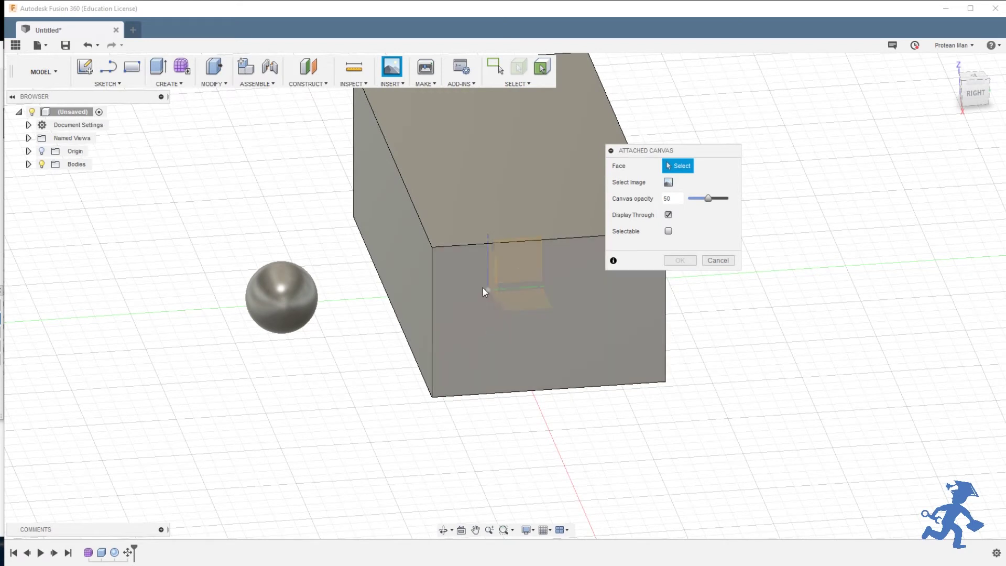
pyautogui.click(718, 260)
# Undo the sphere's move, the sphere and the box
pyautogui.hotkey('ctrl', 'z')
pyautogui.hotkey('ctrl', 'z')
pyautogui.hotkey('ctrl', 'z')
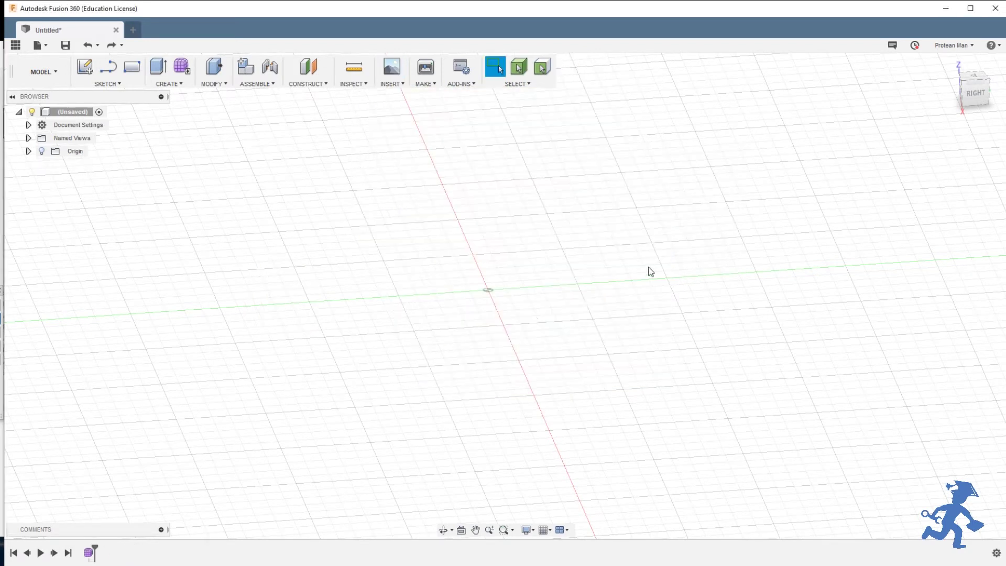
# Create a new form in the empty design and acknowledge the Sculpt Environment notice
pyautogui.click(185, 69)
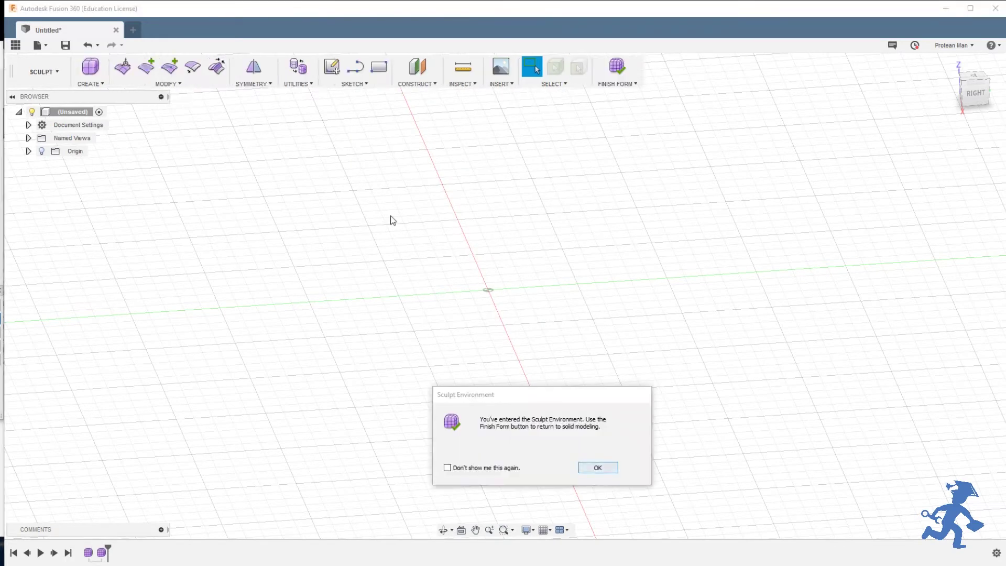
pyautogui.click(592, 465)
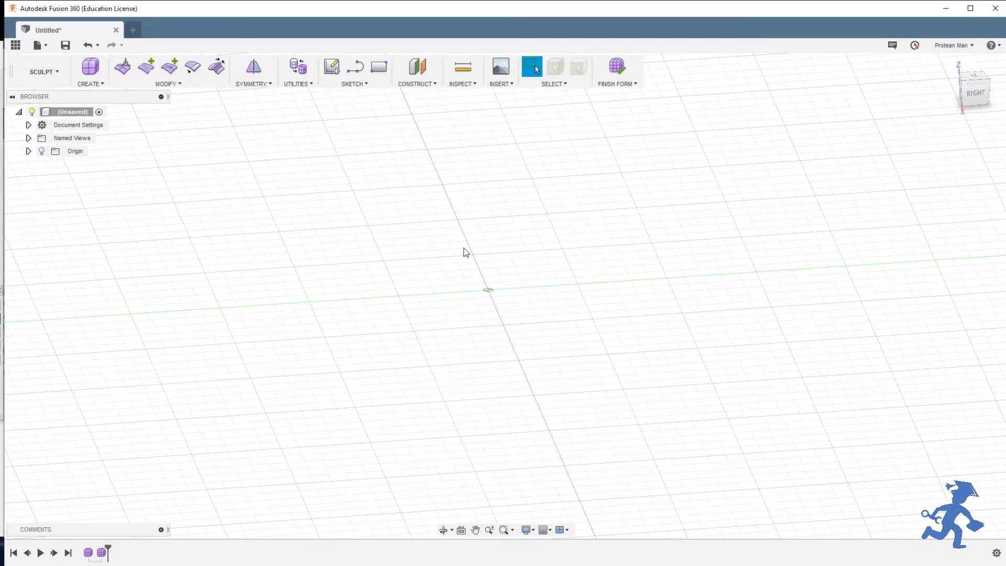
pyautogui.moveTo(450, 269); pyautogui.dragTo(473, 247, button='middle')
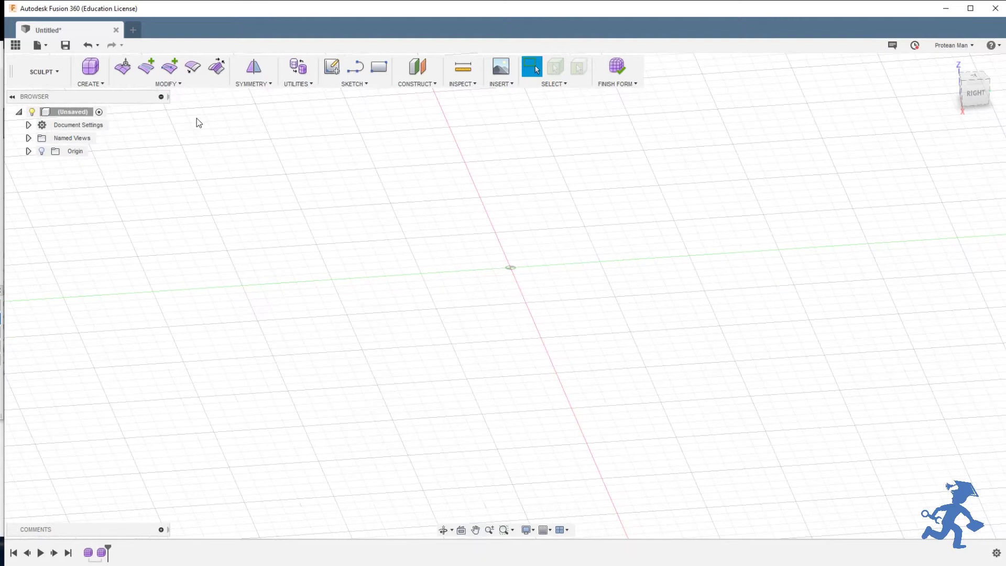
# Start an attached canvas on the vertical YZ origin plane and load the image of the letter F into it
pyautogui.click(499, 68)
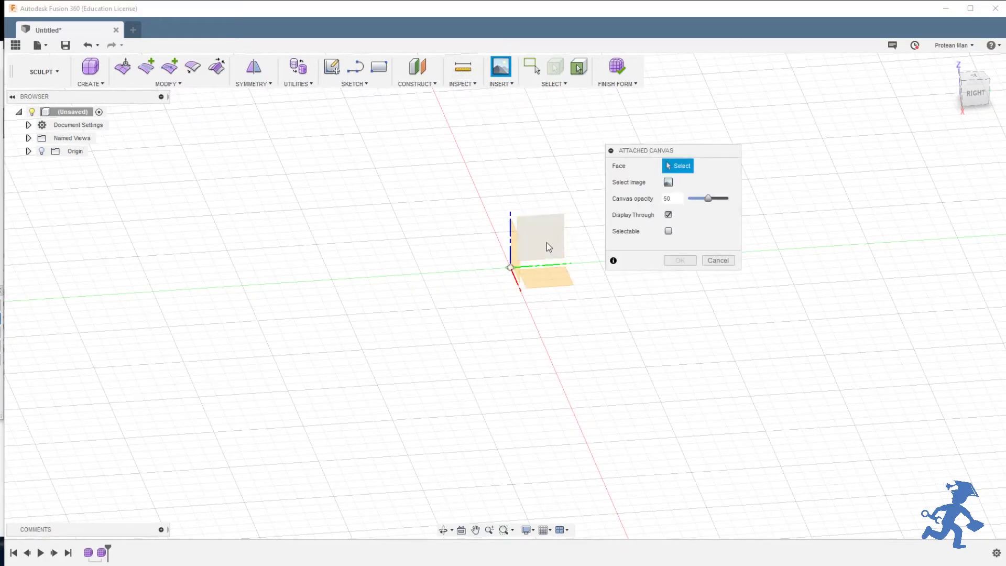
pyautogui.click(546, 240)
pyautogui.moveTo(639, 158); pyautogui.dragTo(386, 176)
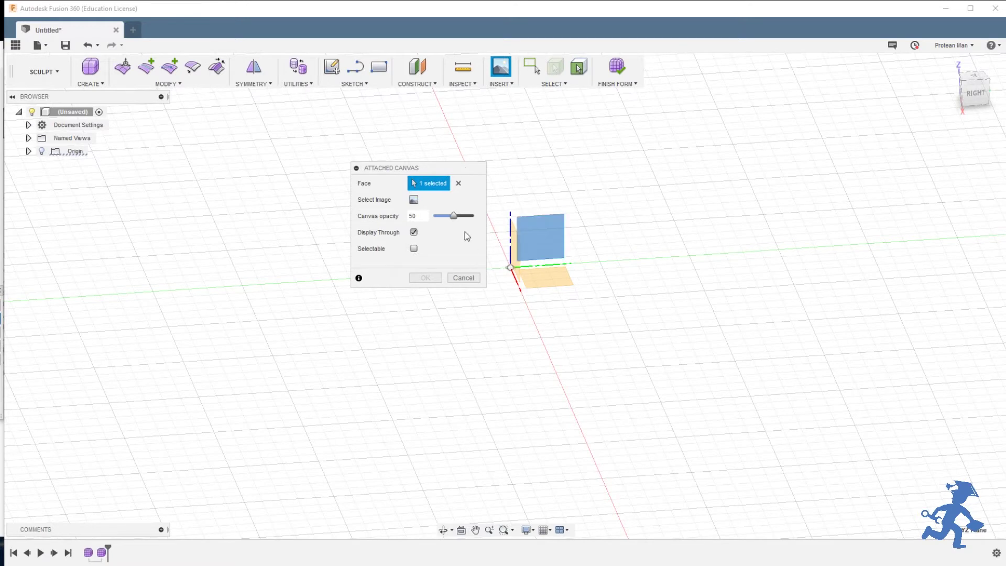
pyautogui.click(413, 201)
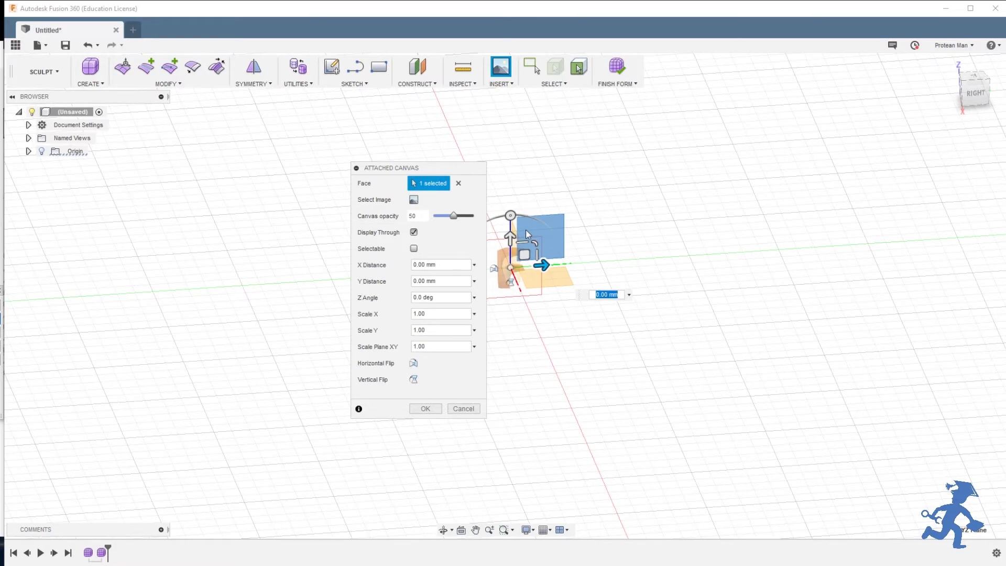
# Make the F image canvas selectable and finish placing it on the YZ plane
pyautogui.moveTo(431, 167); pyautogui.dragTo(341, 147)
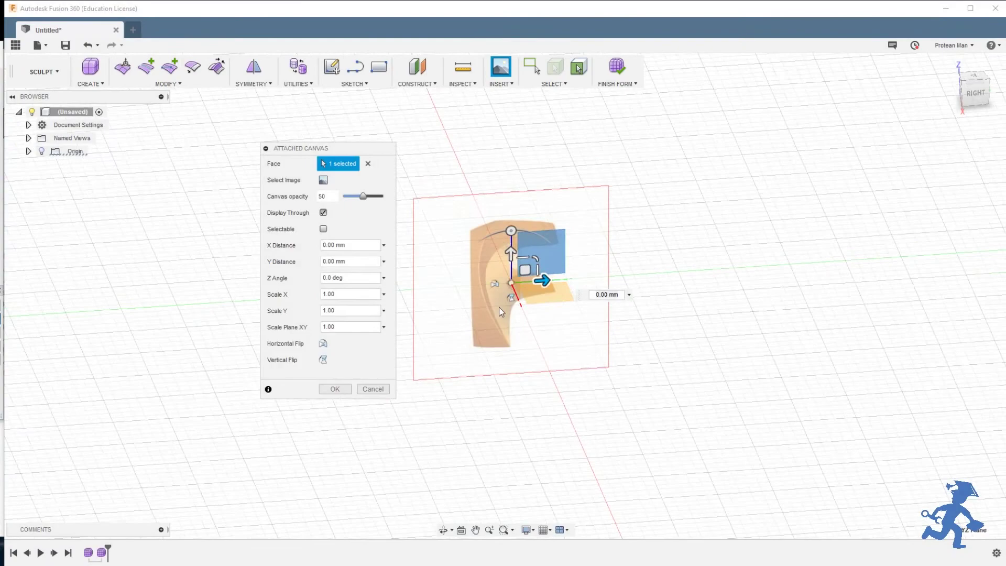
pyautogui.moveTo(498, 321)
pyautogui.keyDown('shift'); pyautogui.mouseDown(button='middle')
pyautogui.moveTo(479, 294)
pyautogui.moveTo(382, 304)
pyautogui.moveTo(527, 311)
pyautogui.moveTo(517, 314)
pyautogui.moveTo(531, 288)
pyautogui.moveTo(498, 312)
pyautogui.mouseUp(button='middle'); pyautogui.keyUp('shift')
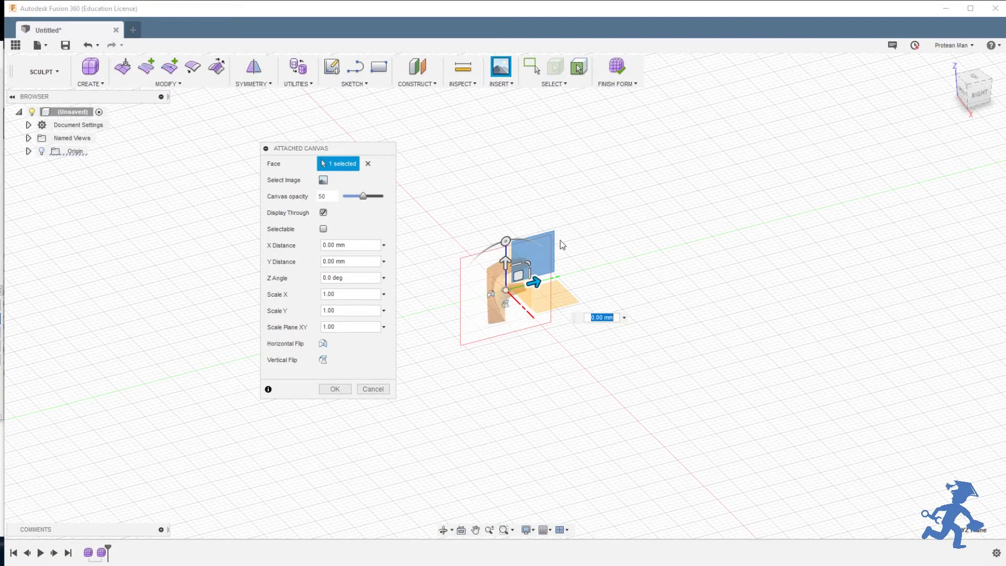
pyautogui.click(323, 229)
pyautogui.click(63, 113)
pyautogui.click(336, 388)
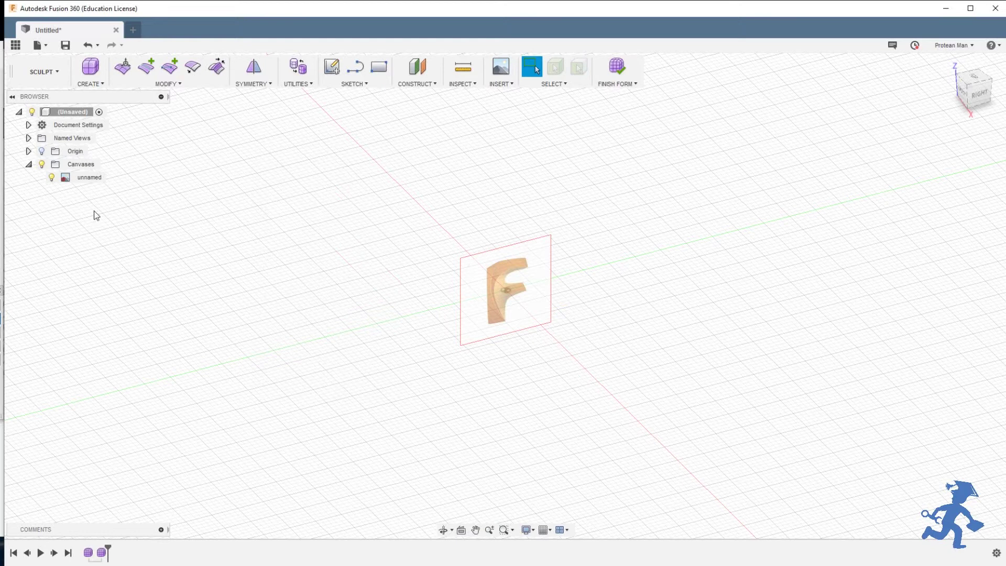
# Move the F image canvas about 4.2 mm in X and about -3.6 mm in Z
pyautogui.click(29, 164)
pyautogui.click(29, 165)
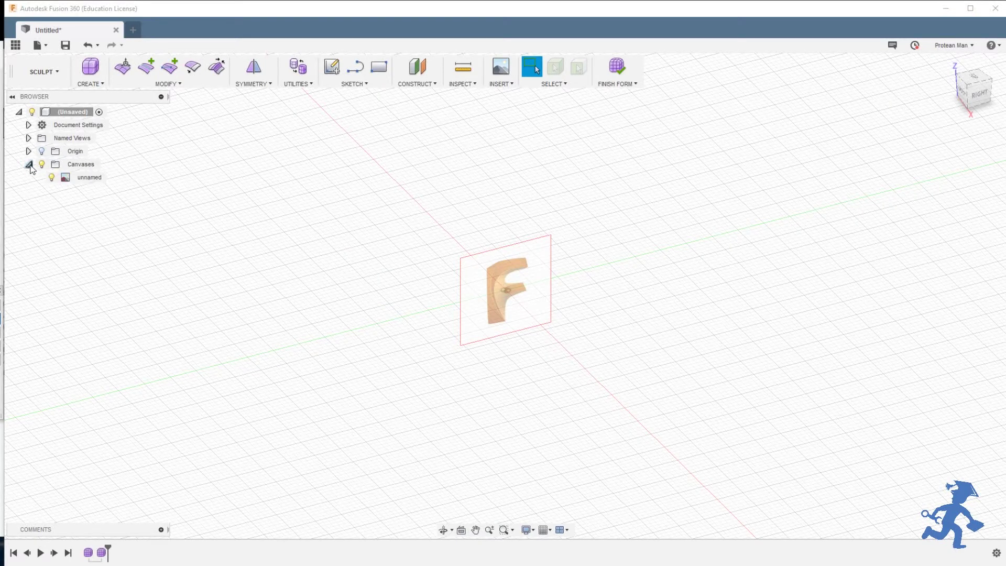
pyautogui.click(72, 179)
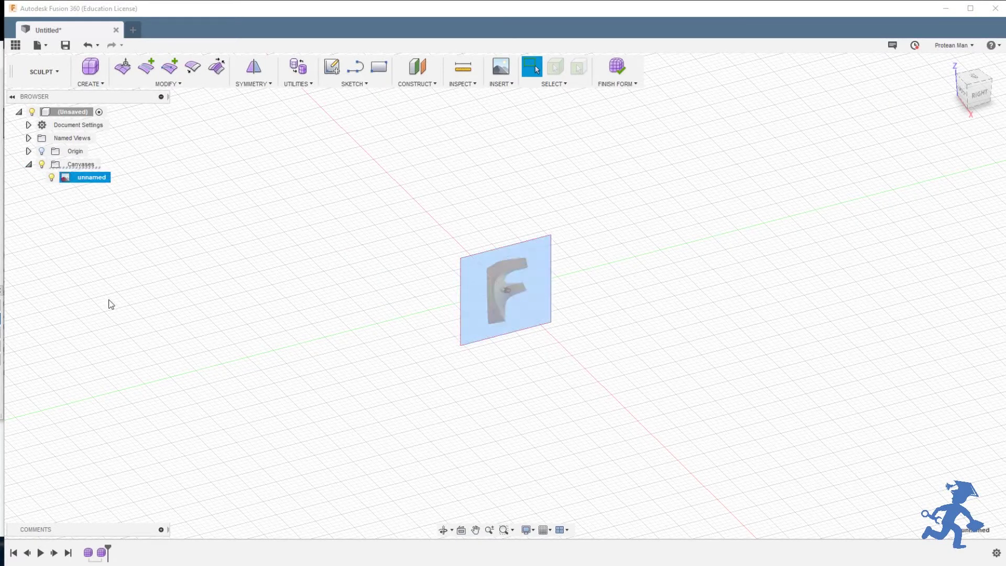
pyautogui.press('m')
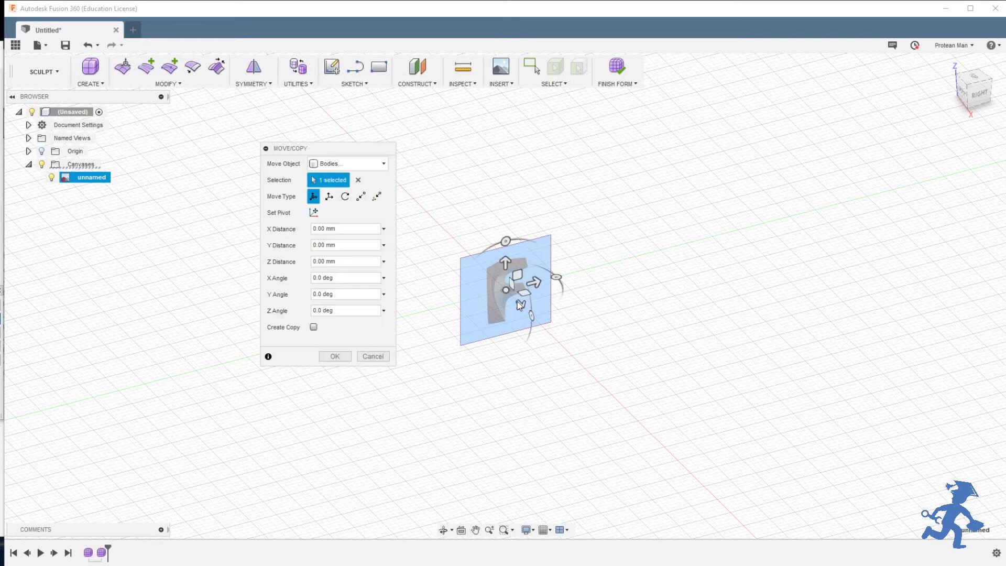
pyautogui.moveTo(517, 293); pyautogui.dragTo(498, 267)
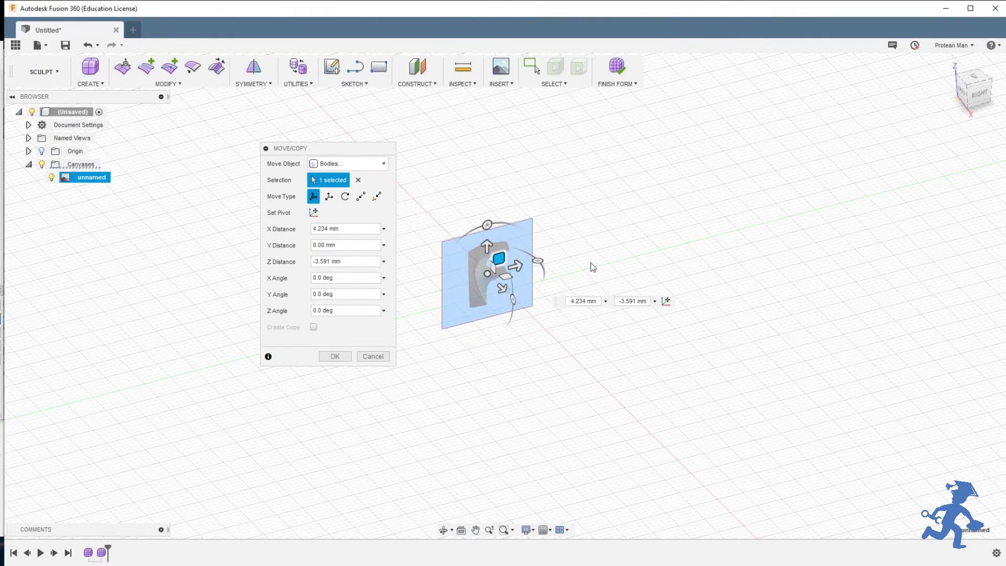
pyautogui.click(335, 356)
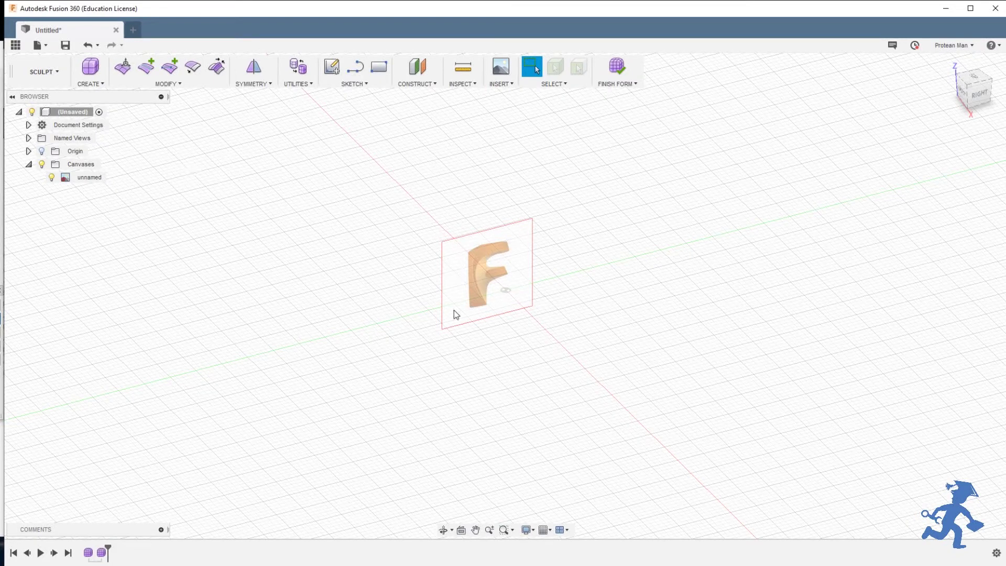
# Delete the existing F image canvas and attach a new selectable one to the vertical YZ origin plane
pyautogui.click(89, 177)
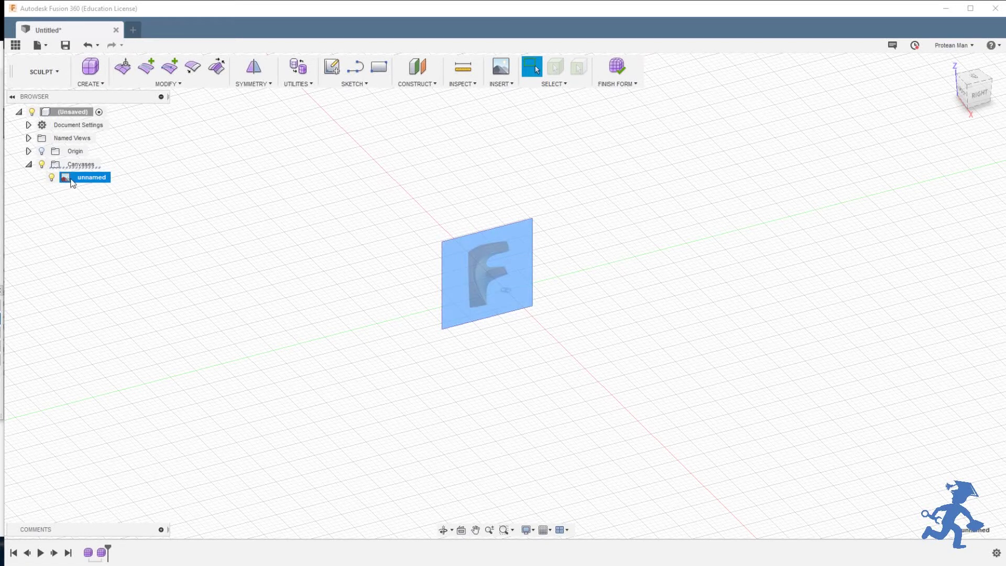
pyautogui.press('Delete')
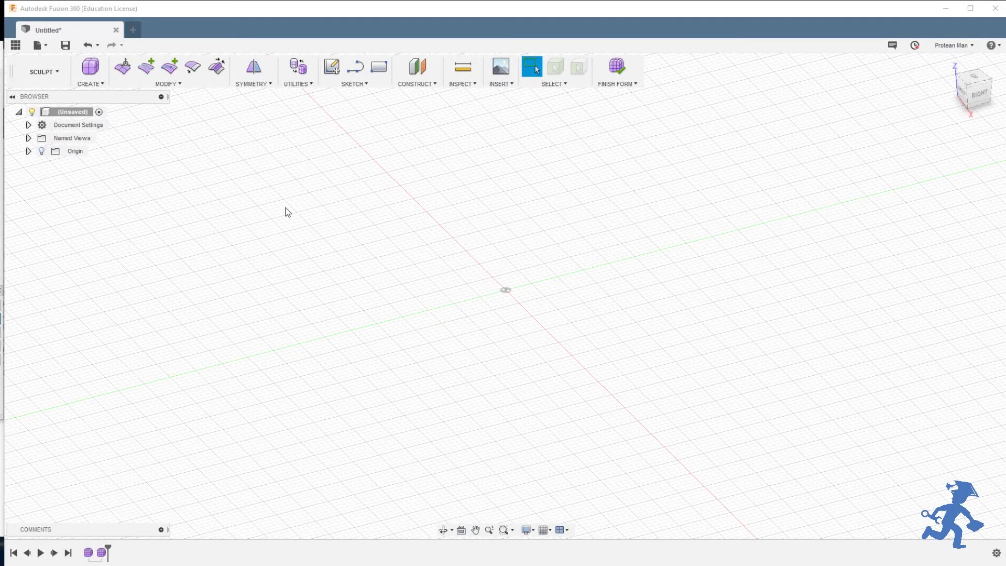
pyautogui.click(501, 66)
pyautogui.click(535, 267)
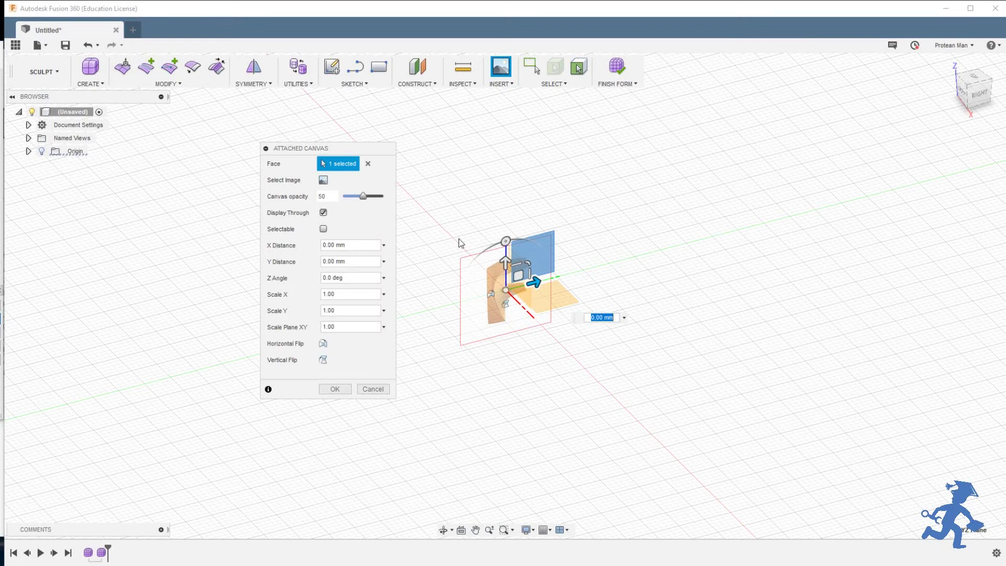
pyautogui.click(324, 229)
# Examine the new canvas's orientation on the YZ plane from several viewing angles
pyautogui.keyDown('shift'); pyautogui.moveTo(524, 270); pyautogui.dragTo(508, 281, button='middle'); pyautogui.keyUp('shift')
pyautogui.click(507, 281)
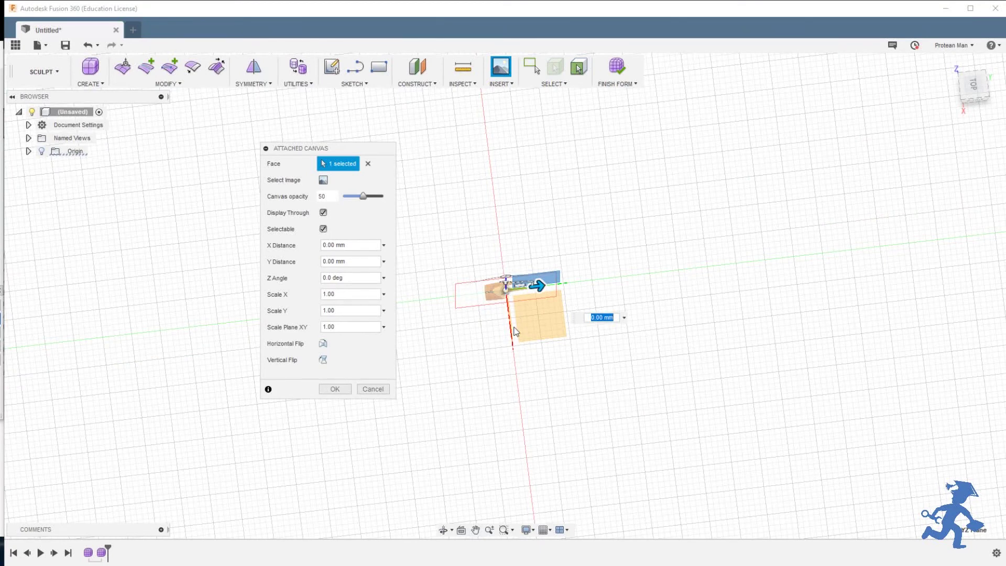
pyautogui.keyDown('shift'); pyautogui.moveTo(509, 326); pyautogui.dragTo(509, 286, button='middle'); pyautogui.keyUp('shift')
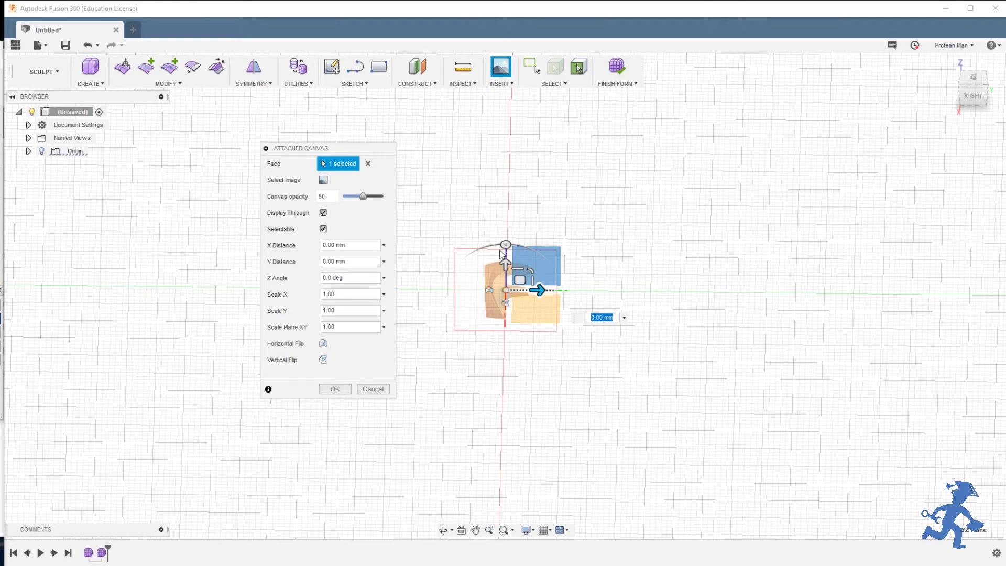
pyautogui.keyDown('shift'); pyautogui.moveTo(503, 256); pyautogui.dragTo(500, 297, button='middle'); pyautogui.keyUp('shift')
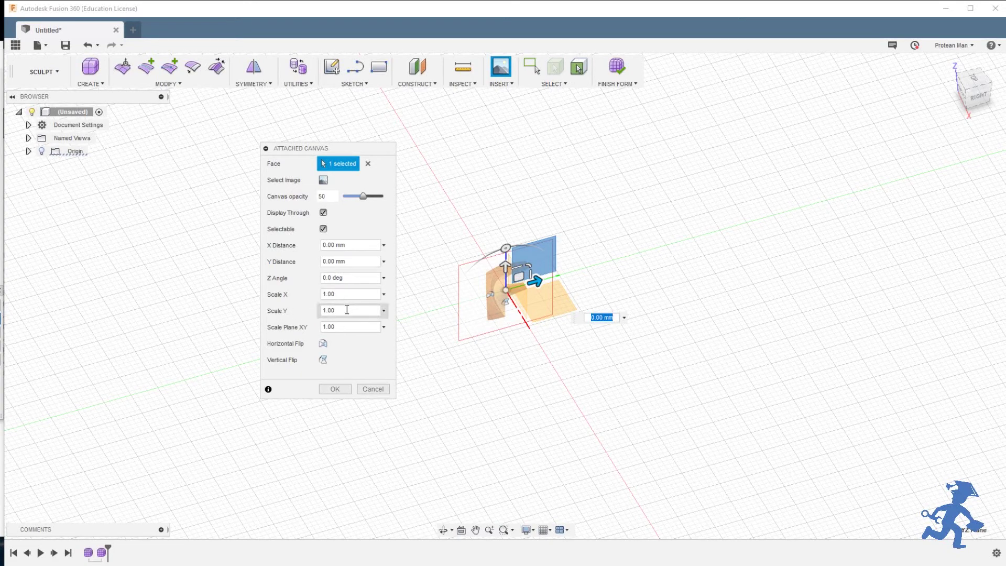
pyautogui.moveTo(507, 309)
pyautogui.keyDown('shift'); pyautogui.mouseDown(button='middle')
pyautogui.moveTo(506, 290)
pyautogui.moveTo(506, 302)
pyautogui.mouseUp(button='middle'); pyautogui.keyUp('shift')
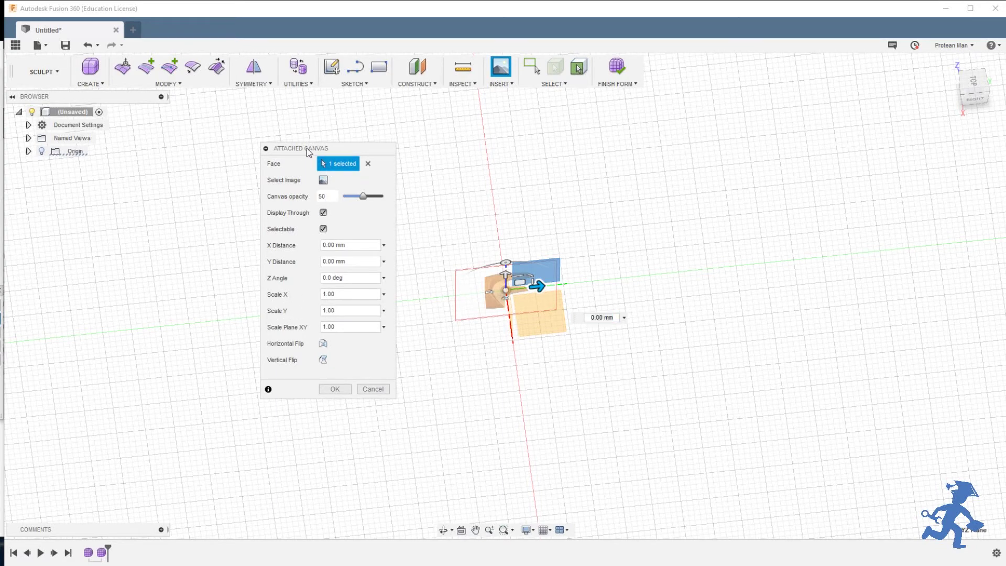
pyautogui.moveTo(308, 151); pyautogui.dragTo(333, 127)
pyautogui.keyDown('shift'); pyautogui.moveTo(476, 303); pyautogui.dragTo(456, 279, button='middle'); pyautogui.keyUp('shift')
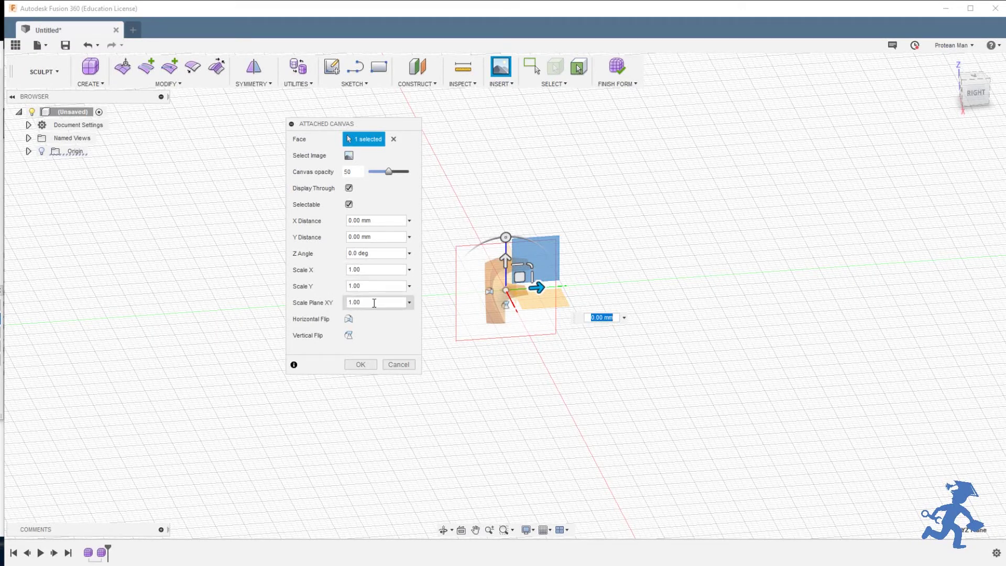
# Try scaling the canvas by 5 in both directions and by 5 in X only, returning each scale to 1
pyautogui.click(361, 303)
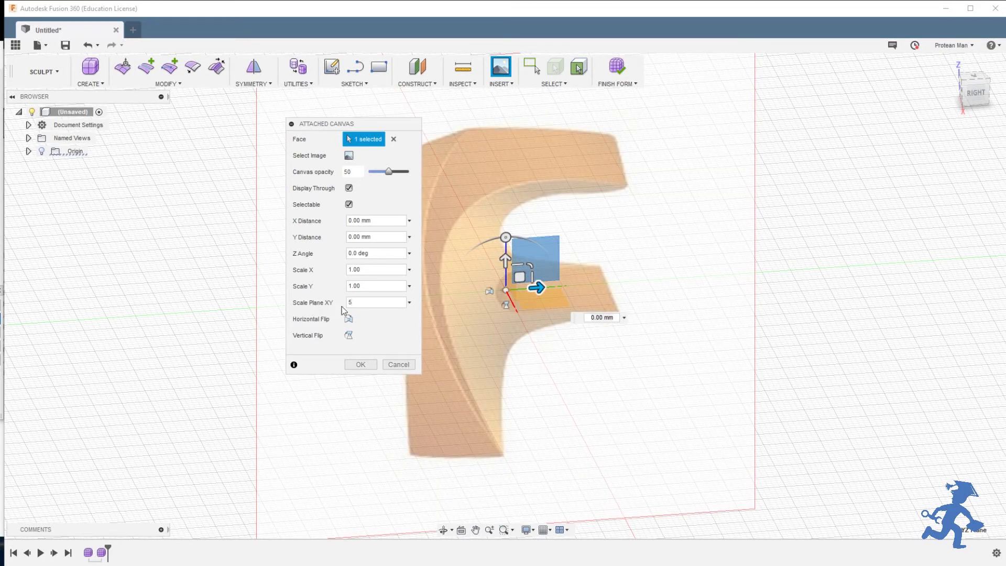
pyautogui.press('Return')
pyautogui.write('1')
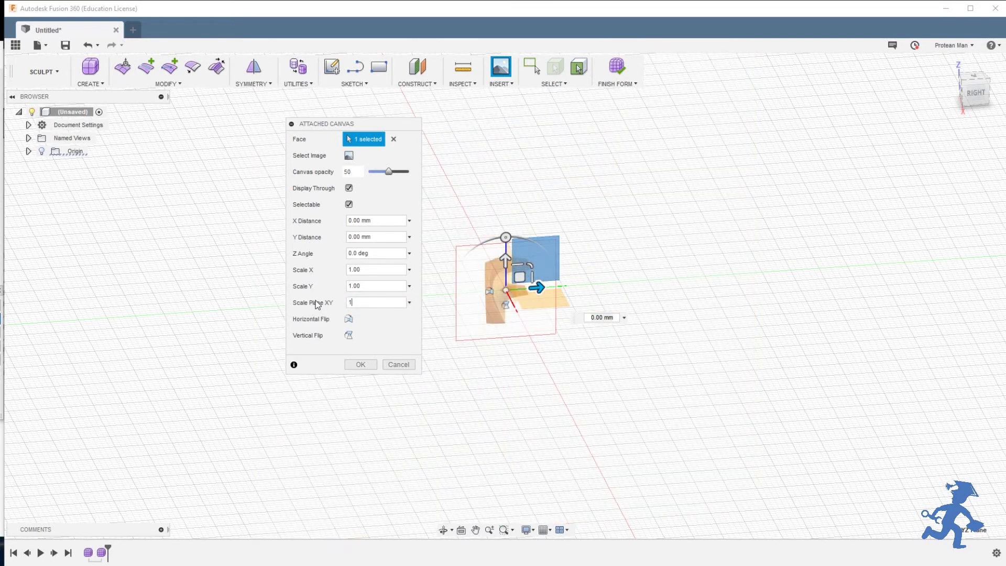
pyautogui.click(384, 269)
pyautogui.write('5')
pyautogui.press('Return')
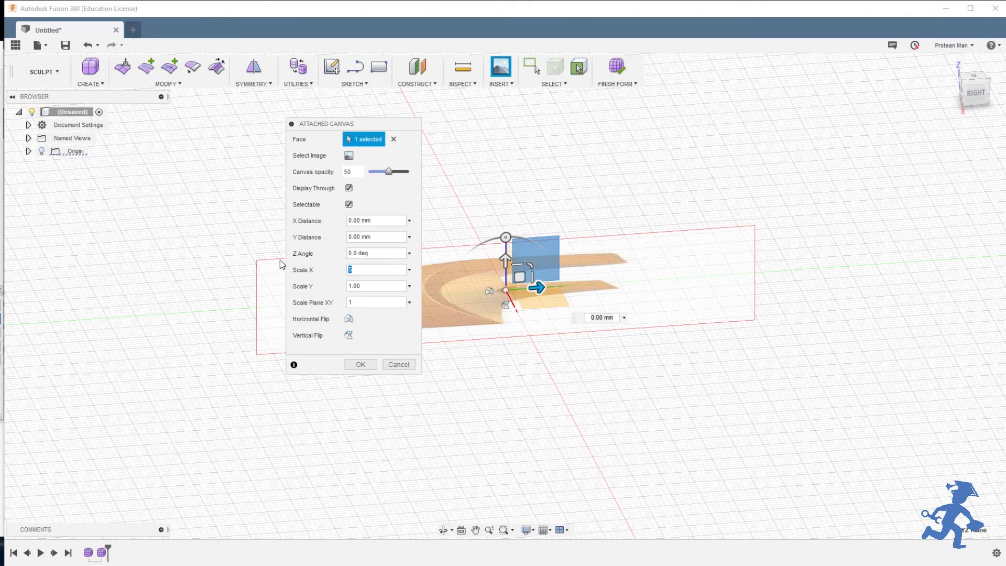
pyautogui.write('1')
# Set the canvas's Scale Plane XY to 5 and test the horizontal and vertical flips, restoring the original orientation
pyautogui.press('Tab')
pyautogui.press('Tab')
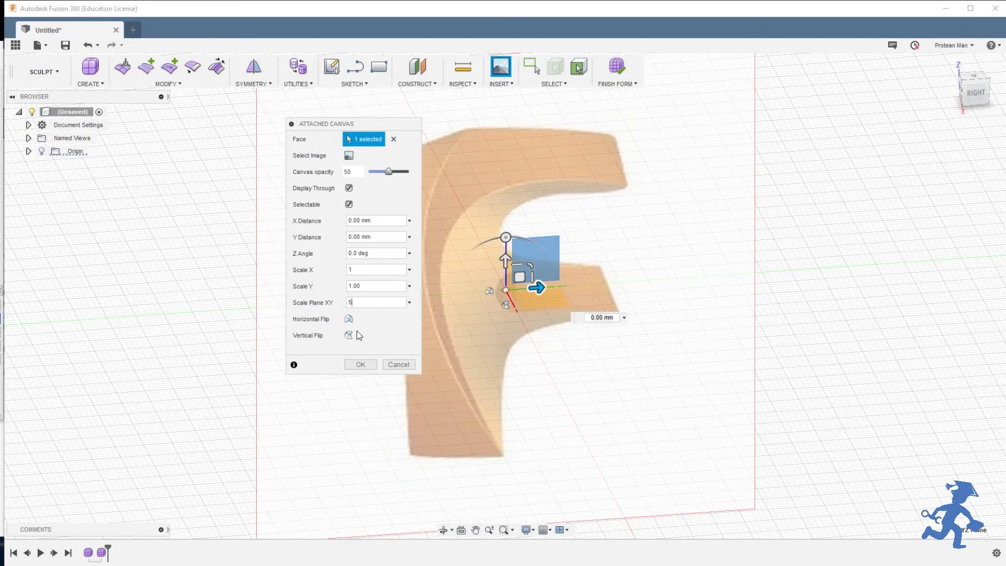
pyautogui.click(349, 319)
pyautogui.click(349, 320)
pyautogui.click(349, 334)
pyautogui.click(350, 335)
pyautogui.scroll(-3, 493, 332)
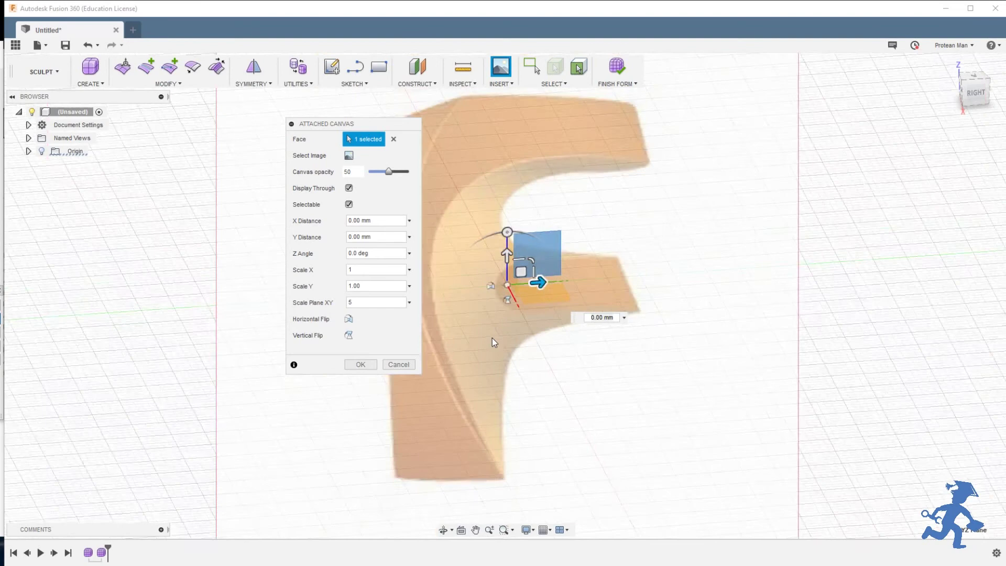
pyautogui.keyDown('shift'); pyautogui.moveTo(496, 352); pyautogui.dragTo(458, 325, button='middle'); pyautogui.keyUp('shift')
# Test the canvas opacity at 100, return it to 50 and finish placing the enlarged canvas
pyautogui.click(388, 171)
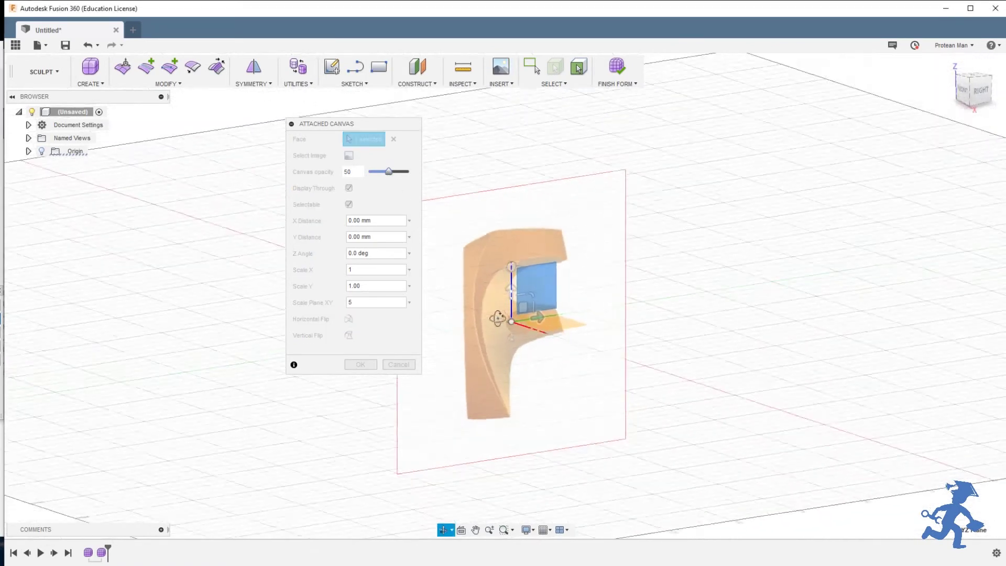
pyautogui.moveTo(389, 172); pyautogui.dragTo(414, 177)
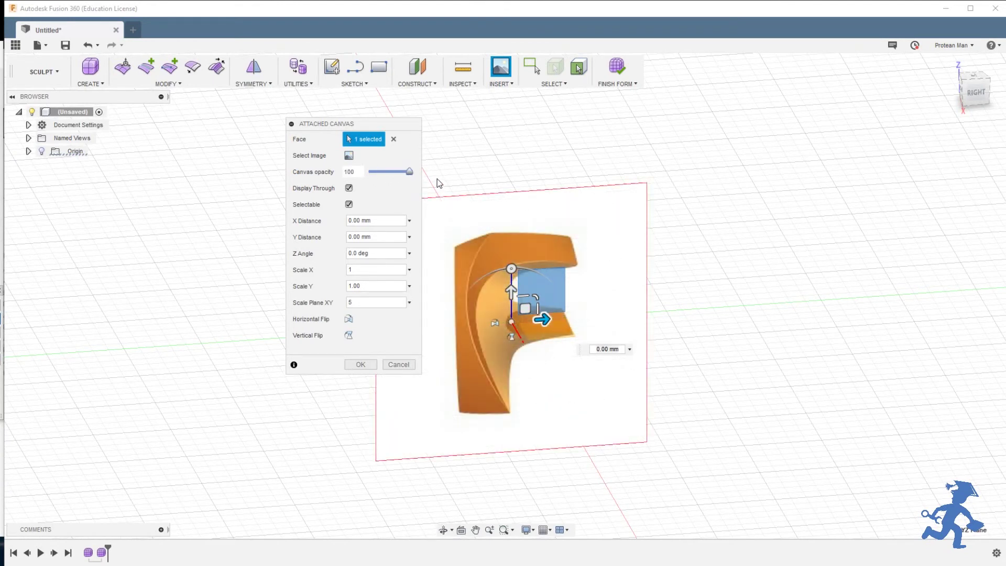
pyautogui.moveTo(365, 171); pyautogui.dragTo(298, 179)
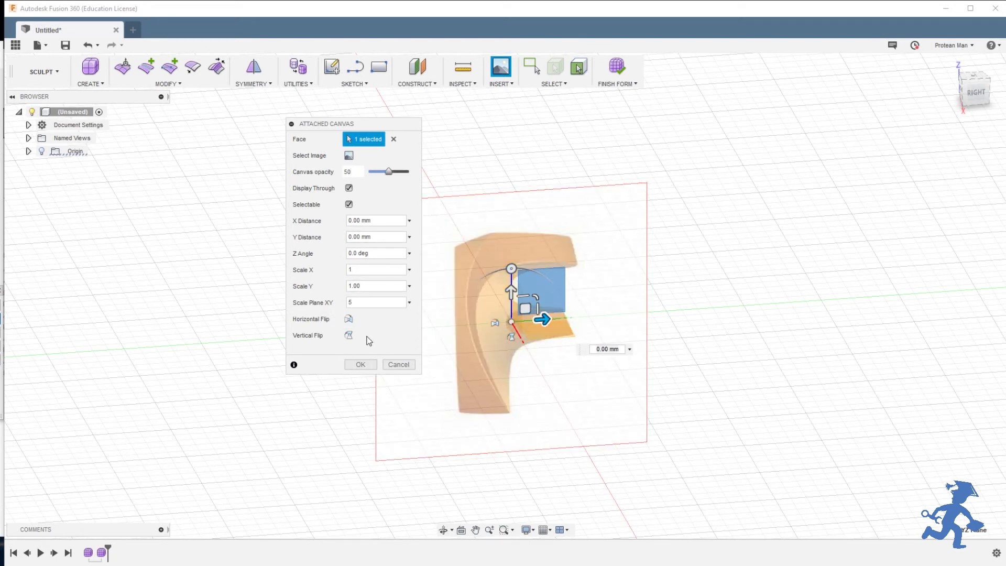
pyautogui.click(361, 364)
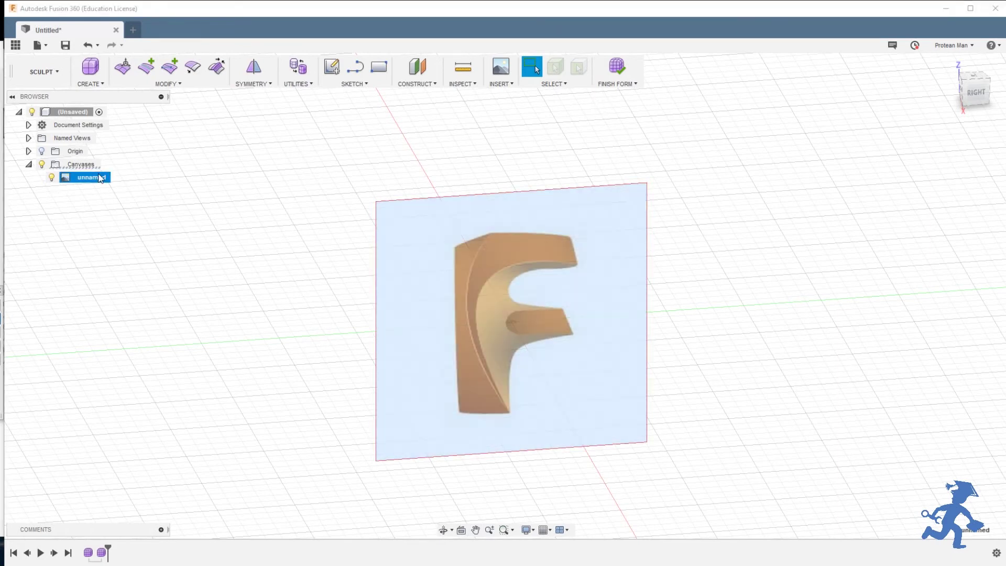
pyautogui.scroll(5, 526, 361)
pyautogui.keyDown('shift'); pyautogui.moveTo(526, 361); pyautogui.dragTo(360, 278, button='middle'); pyautogui.keyUp('shift')
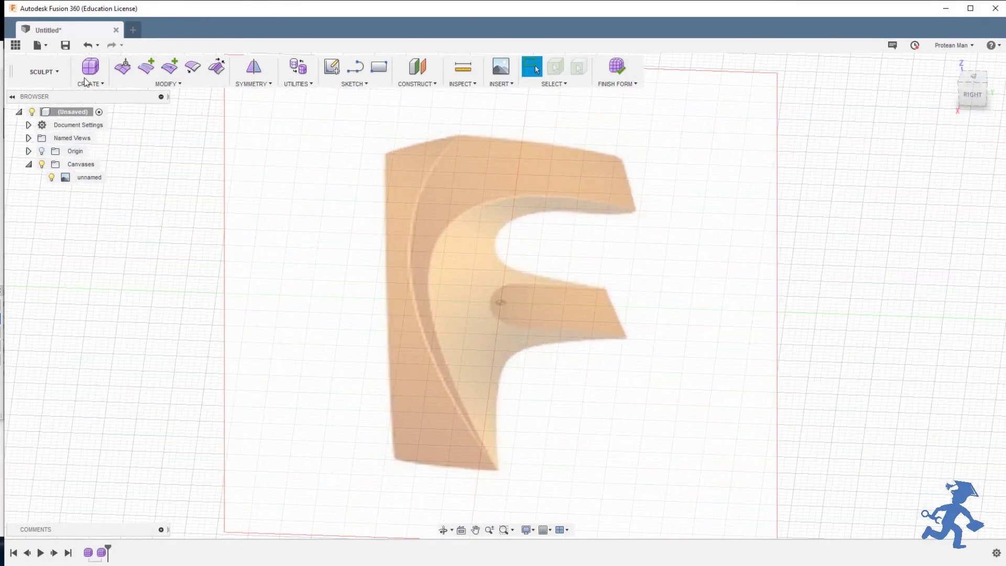
pyautogui.click(85, 84)
pyautogui.click(100, 109)
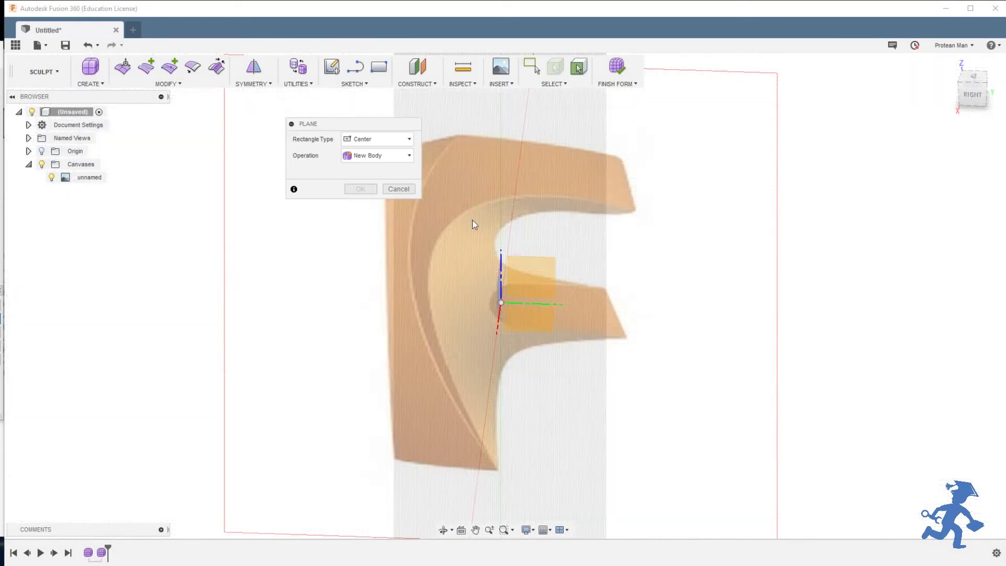
pyautogui.keyDown('shift'); pyautogui.moveTo(483, 339); pyautogui.dragTo(498, 325, button='middle'); pyautogui.keyUp('shift')
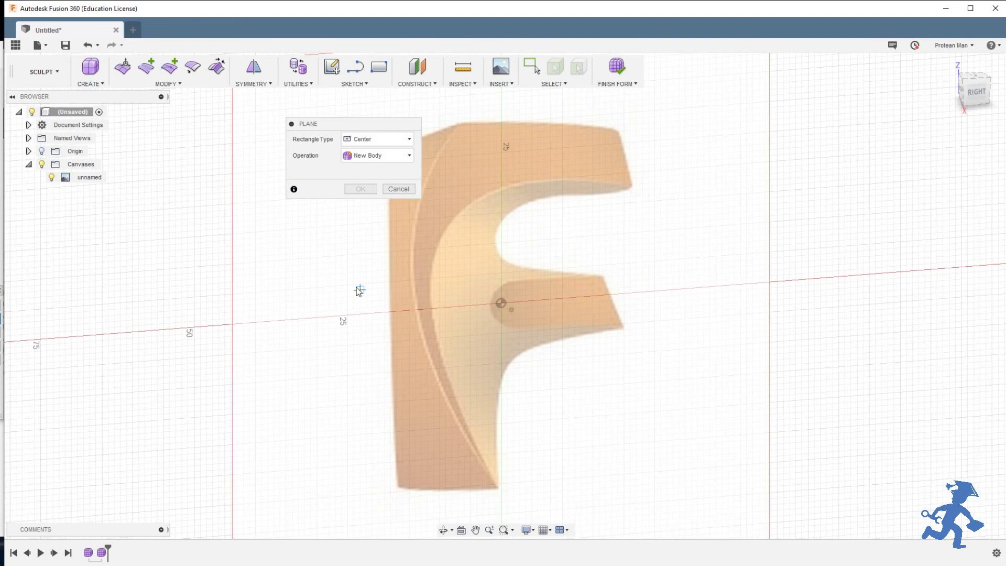
pyautogui.scroll(2, 360, 288)
pyautogui.click(97, 84)
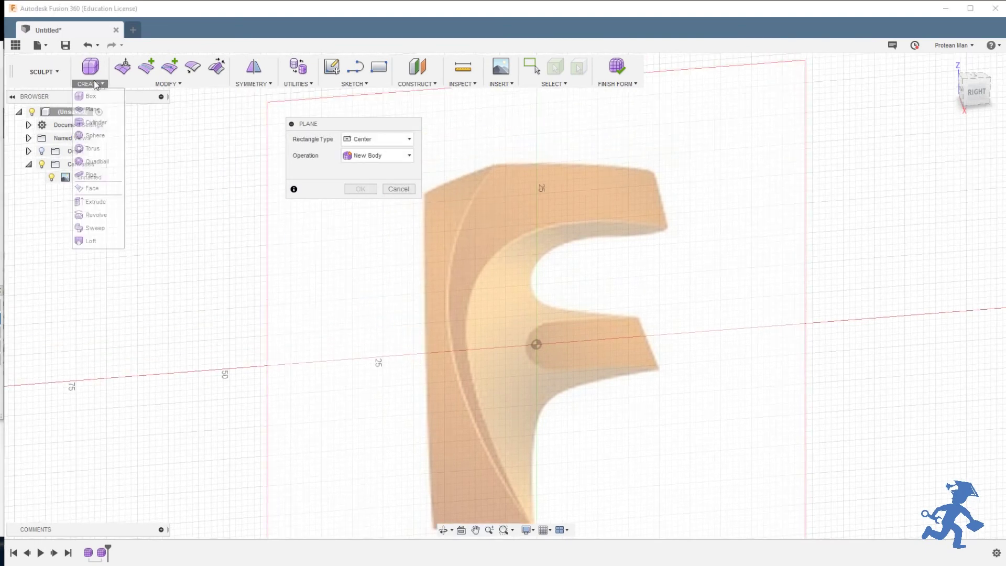
pyautogui.click(99, 193)
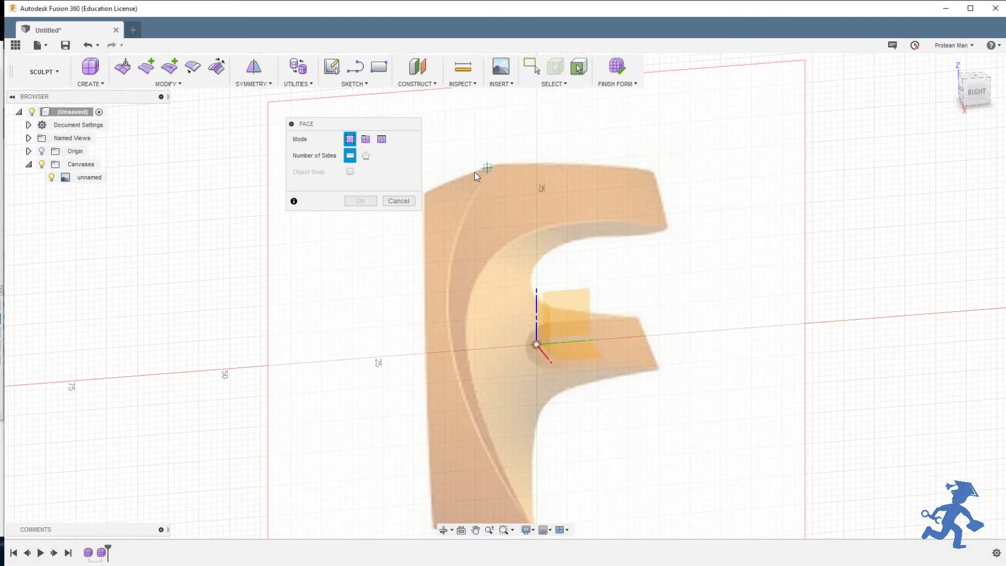
pyautogui.click(426, 196)
pyautogui.click(494, 168)
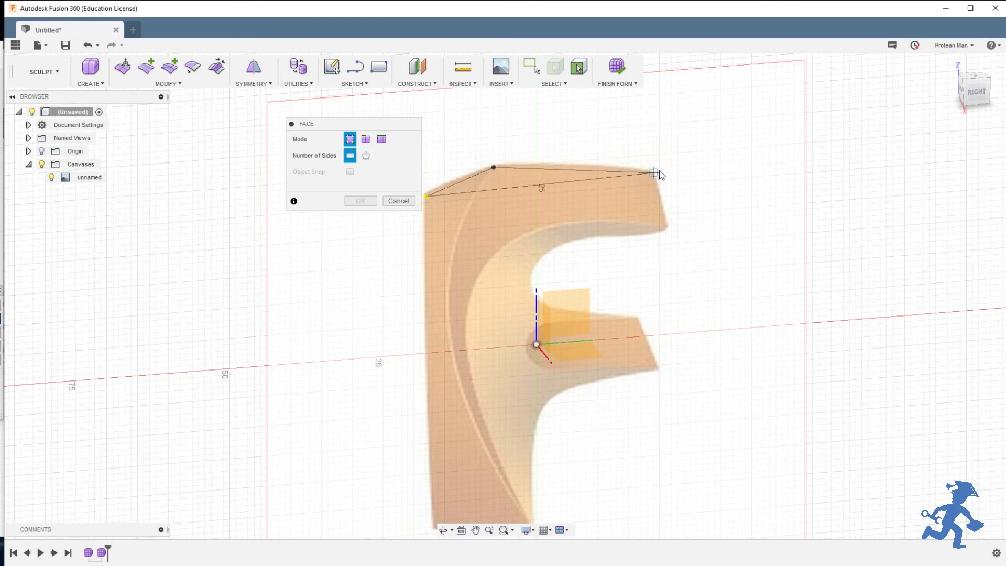
pyautogui.press('Escape')
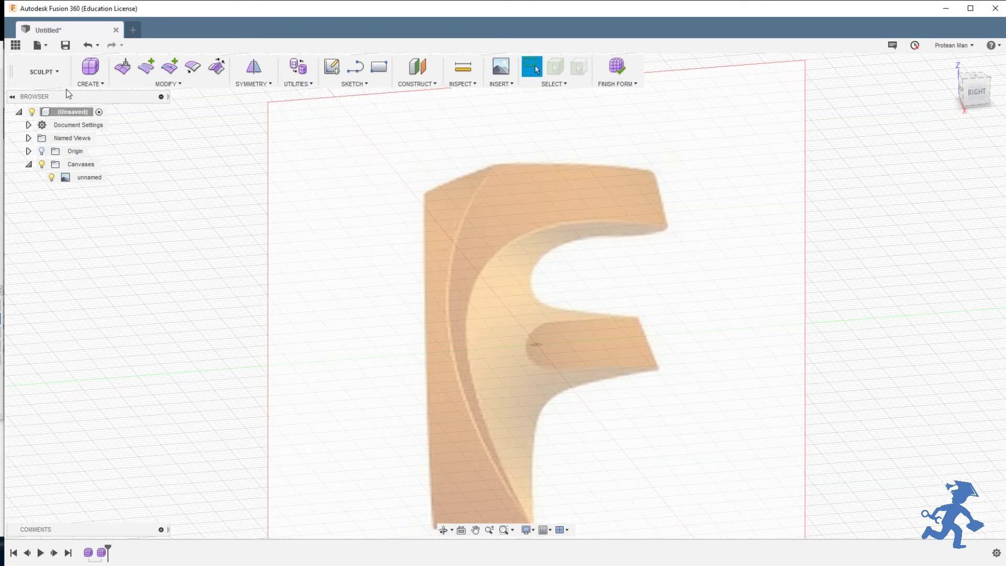
pyautogui.click(89, 84)
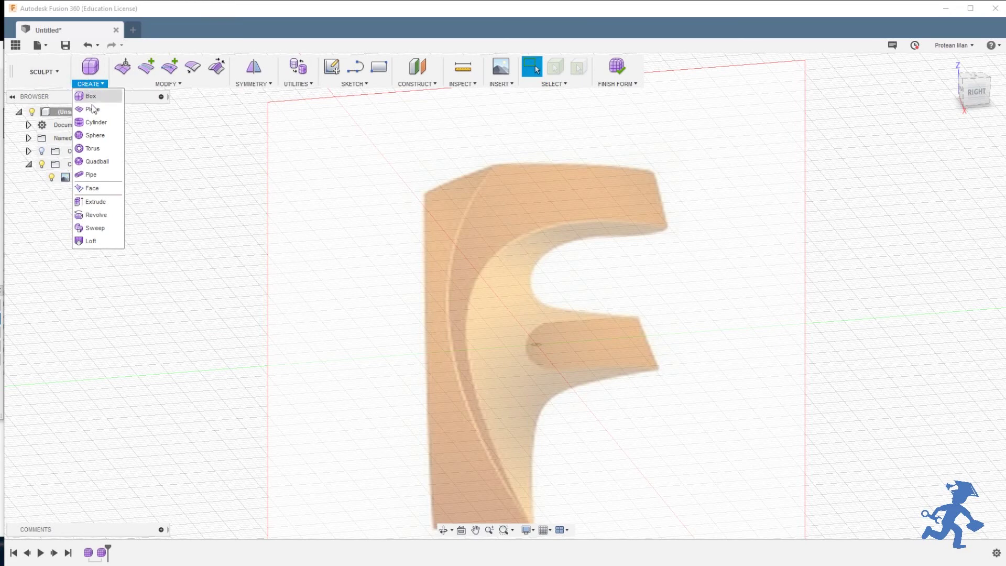
pyautogui.click(344, 84)
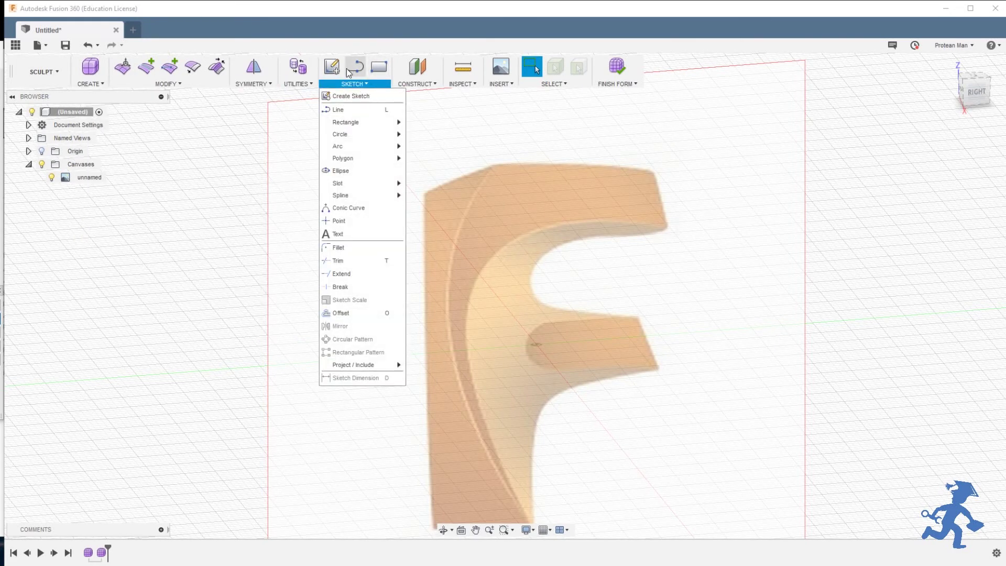
pyautogui.click(99, 84)
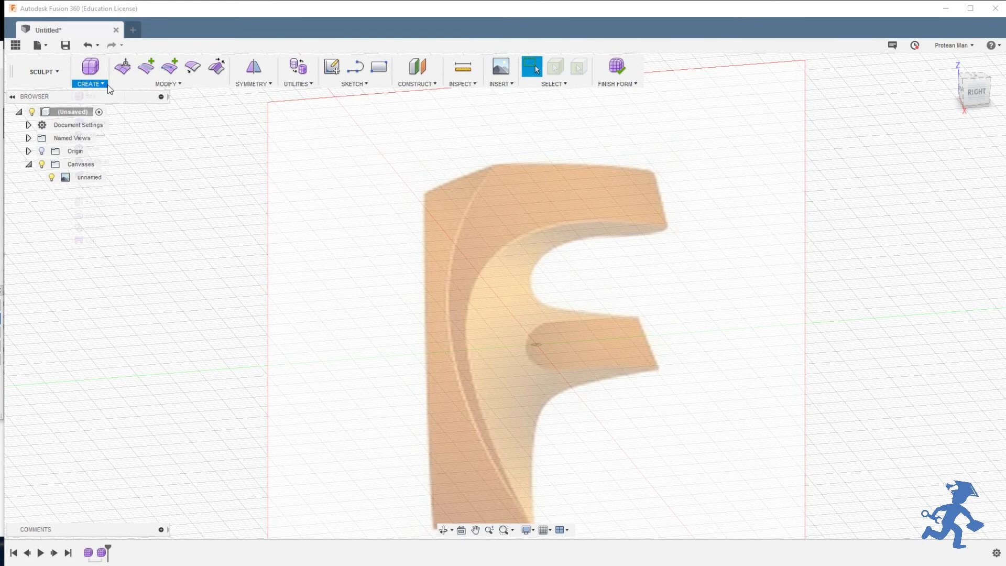
pyautogui.click(253, 84)
pyautogui.click(43, 71)
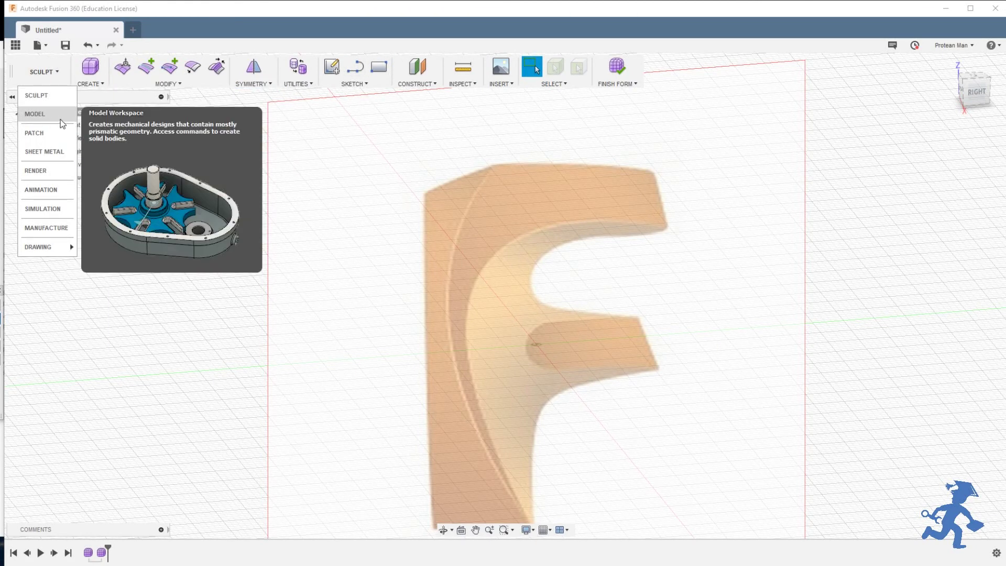
pyautogui.click(329, 156)
# Create a four-sided Face on the YZ plane, placing its corners on the outer corners of the F's top arm
pyautogui.click(90, 84)
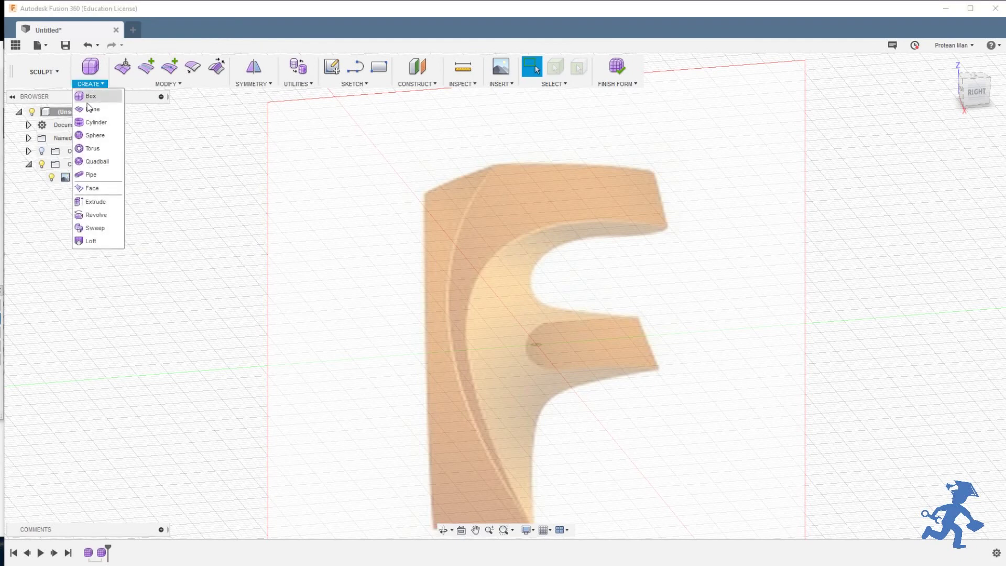
pyautogui.click(92, 189)
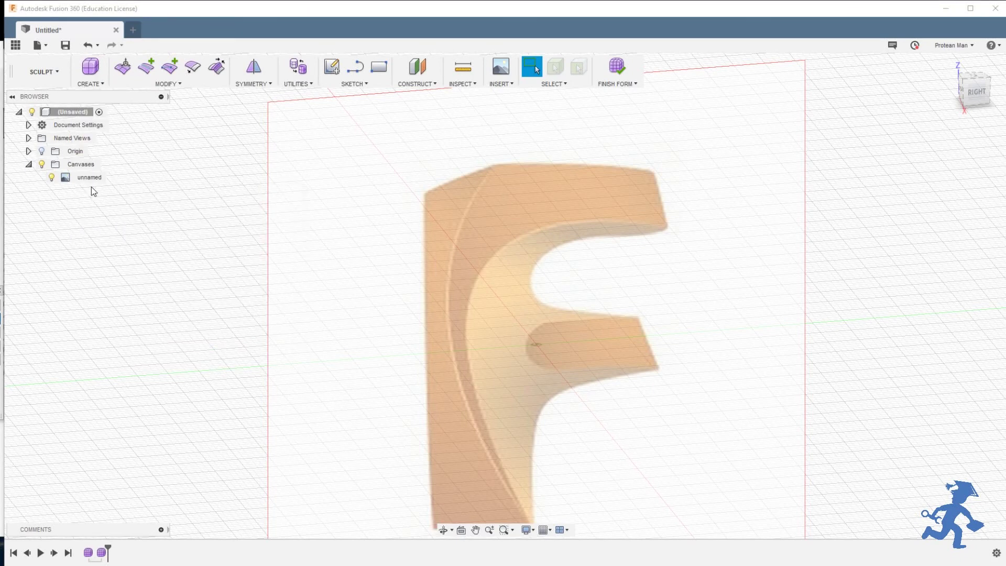
pyautogui.click(449, 157)
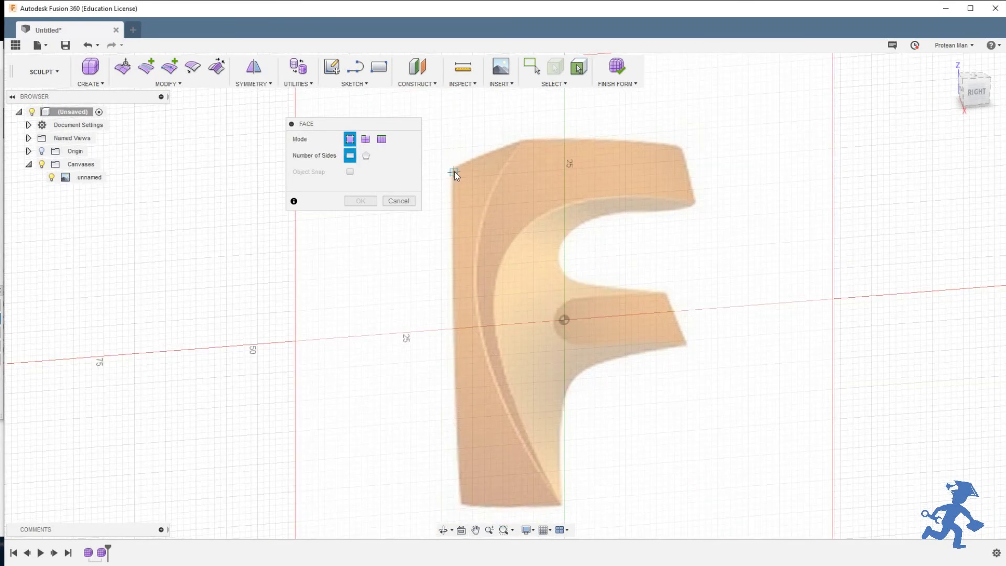
pyautogui.click(454, 171)
pyautogui.click(522, 143)
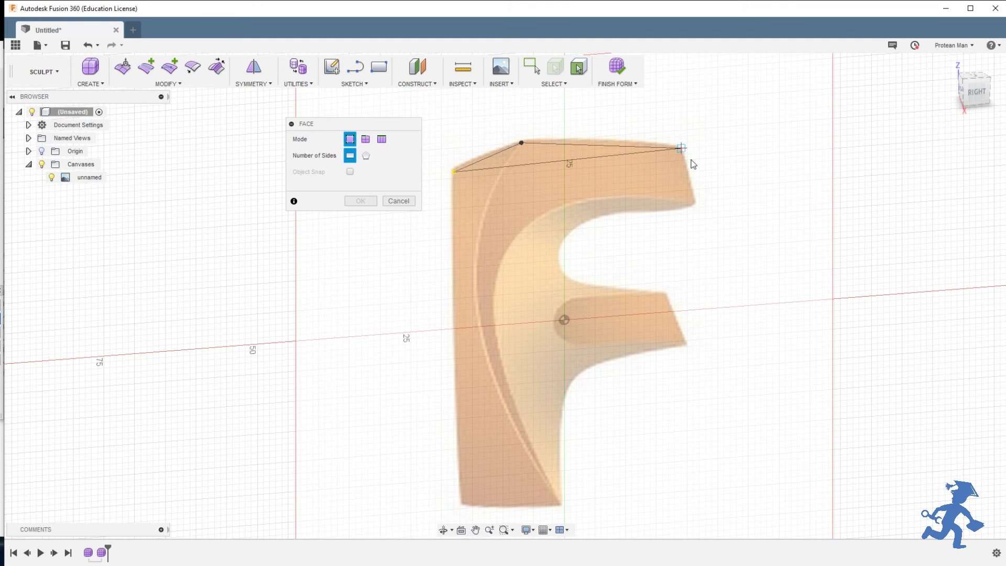
pyautogui.click(695, 202)
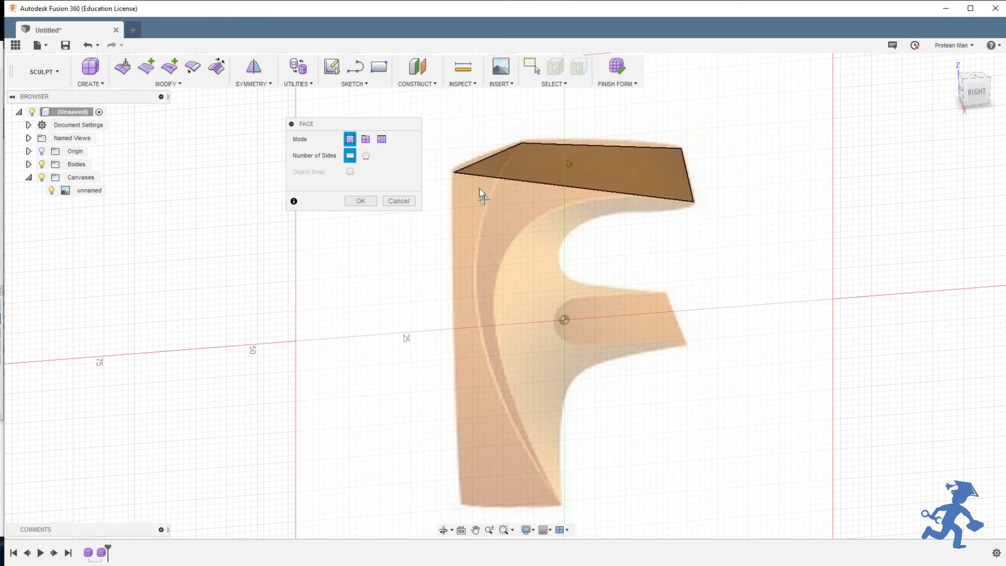
# Try a second four-sided Face on the YZ plane, from the stem's lower outer corner up to the first face's long lower edge
pyautogui.click(89, 84)
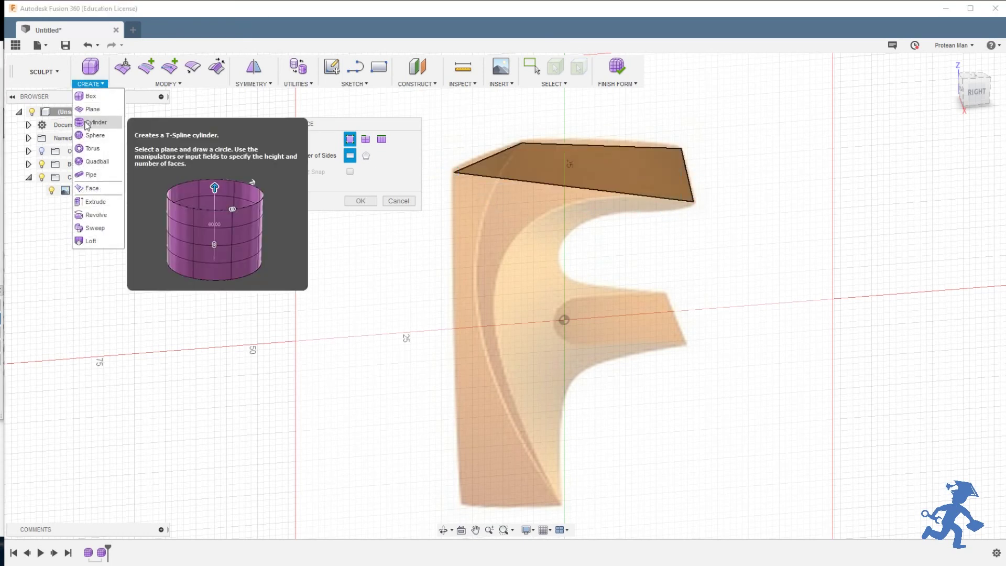
pyautogui.click(92, 188)
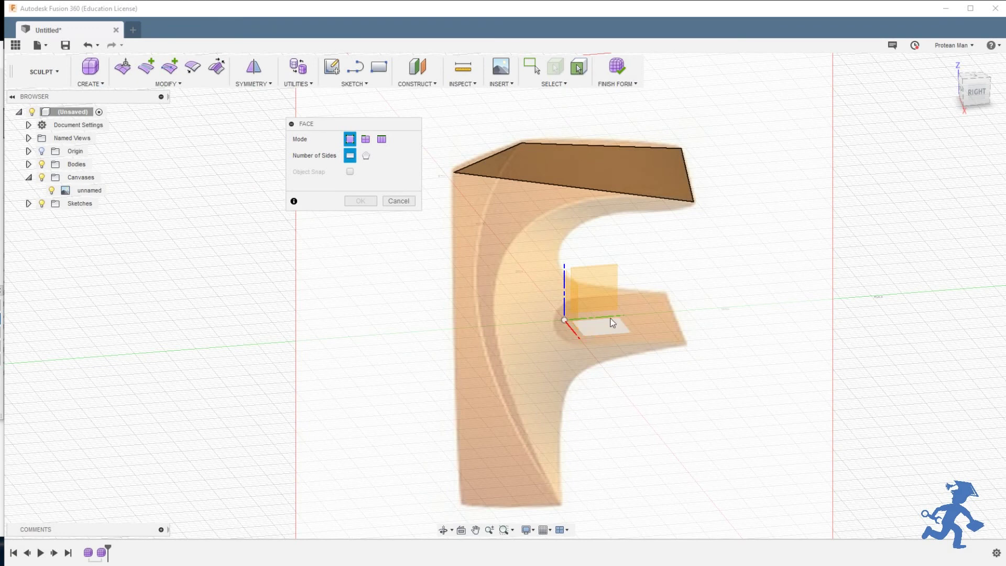
pyautogui.click(613, 322)
pyautogui.click(461, 503)
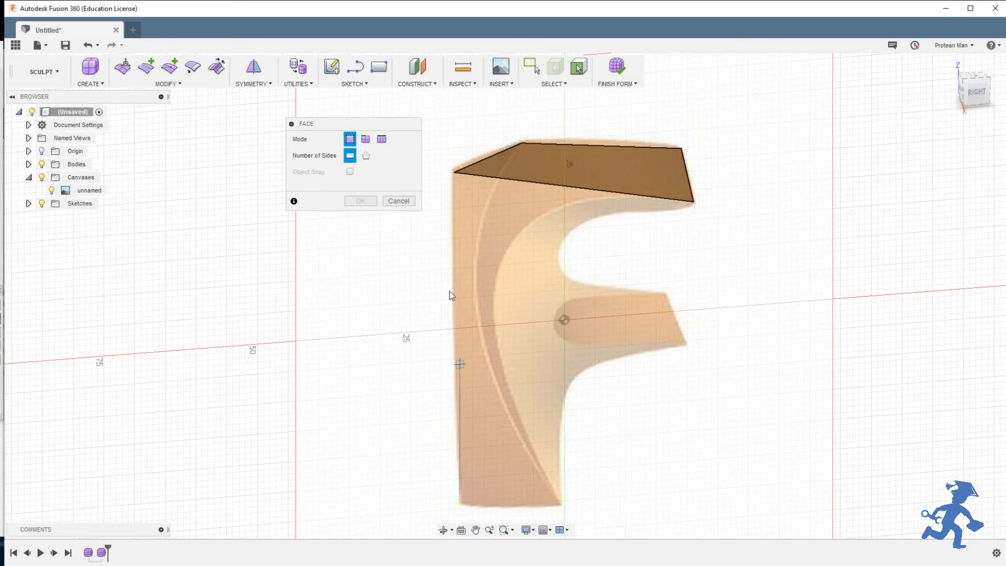
pyautogui.click(454, 171)
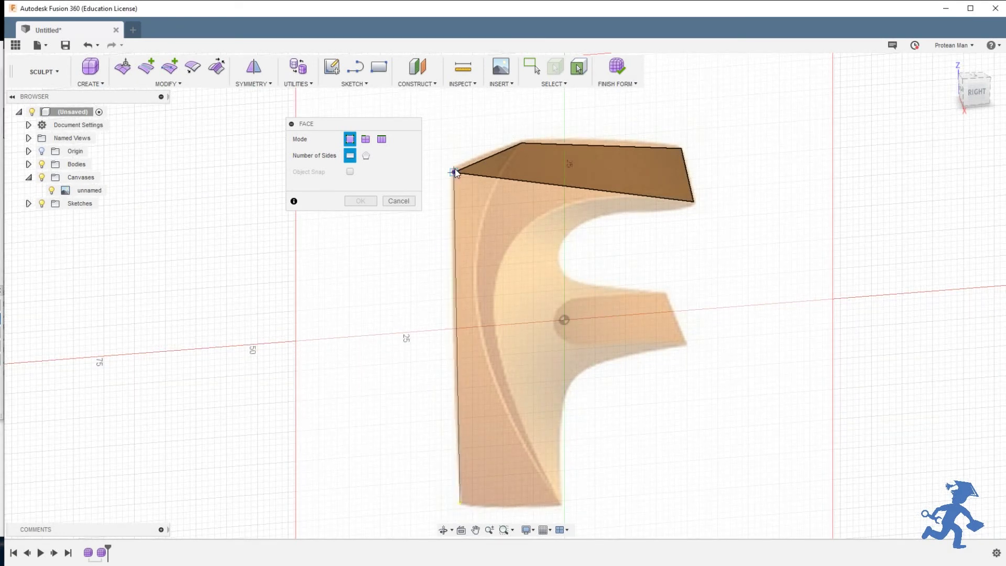
pyautogui.click(693, 201)
pyautogui.click(685, 209)
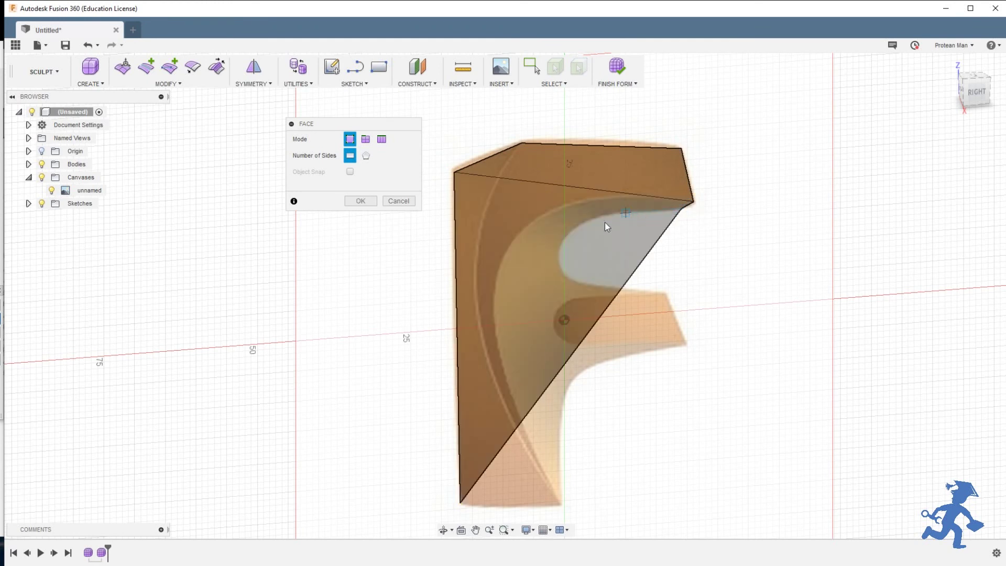
pyautogui.press('Return')
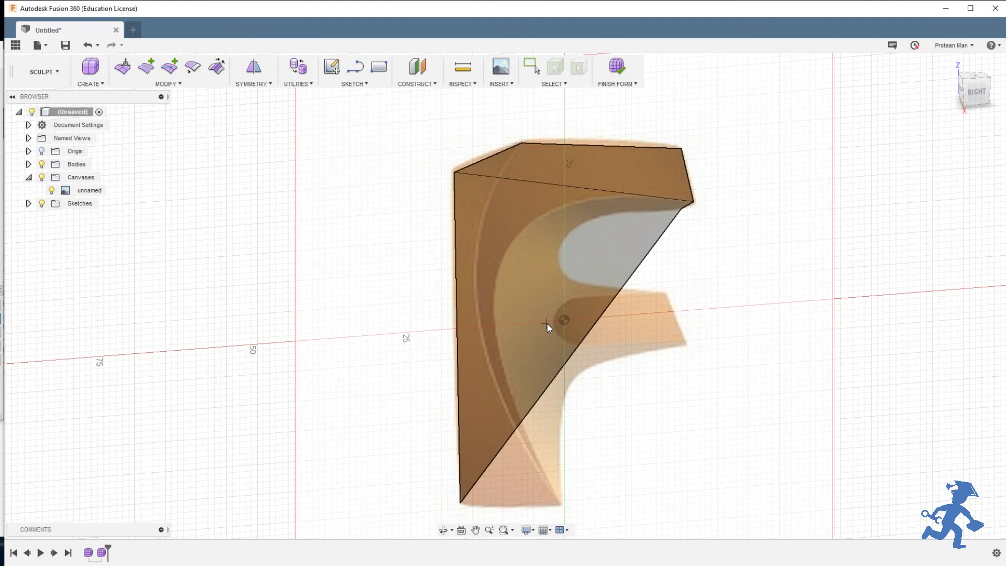
# Undo the T-Spline faces traced over the F's top arm and stem
pyautogui.click(626, 223)
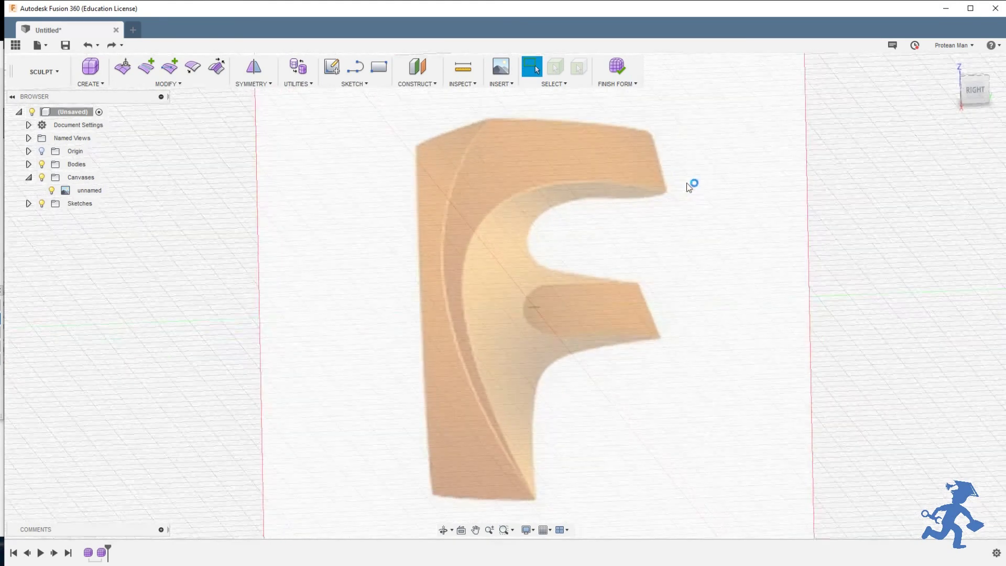
pyautogui.keyDown('shift'); pyautogui.moveTo(524, 320); pyautogui.dragTo(519, 315, button='middle'); pyautogui.keyUp('shift')
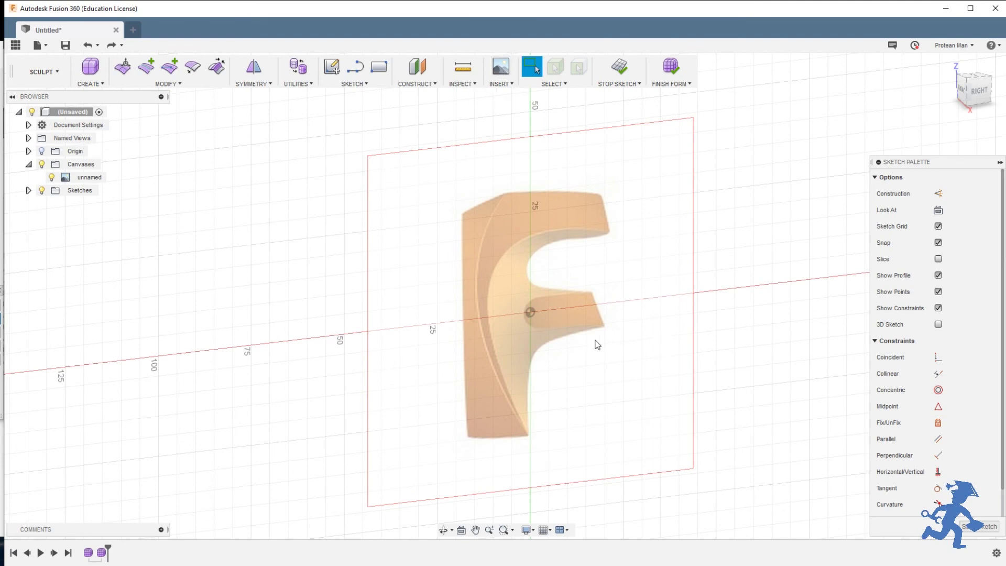
pyautogui.moveTo(595, 341); pyautogui.dragTo(559, 319, button='middle')
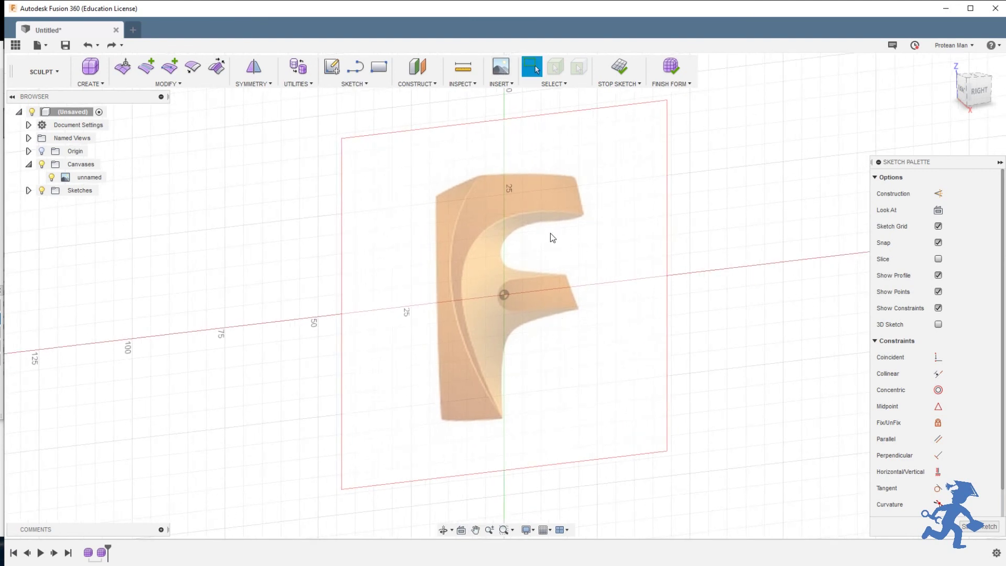